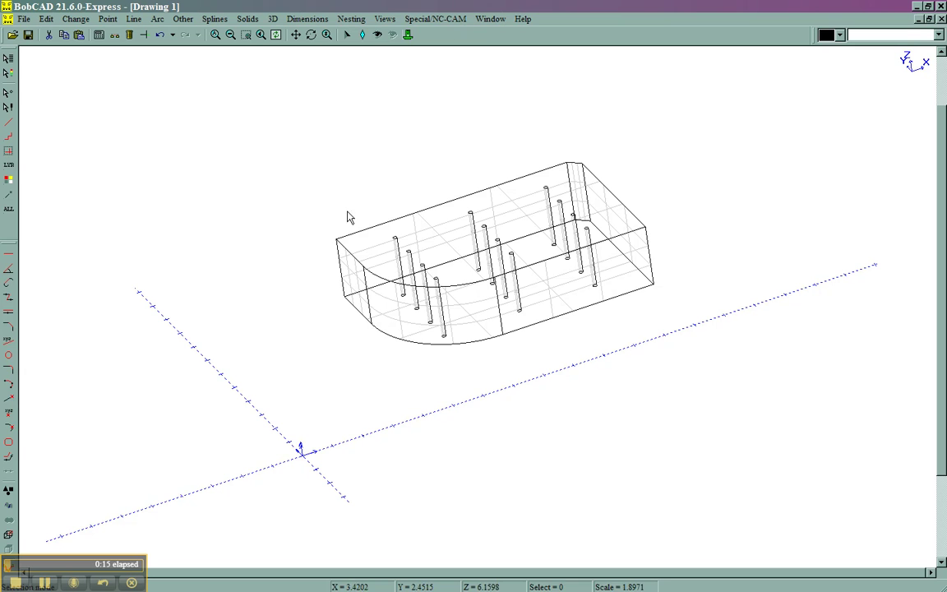
Select the wireframe solid block with its twelve vertical holes.
{"action": "left_click", "coordinate": [395, 218]}
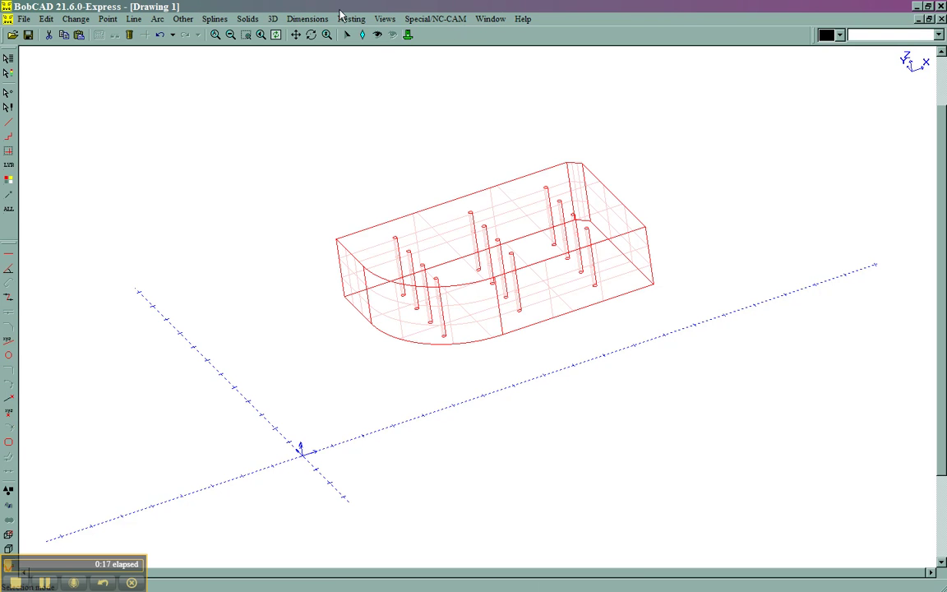
{"action": "left_click", "coordinate": [247, 18]}
{"action": "left_click", "coordinate": [260, 162]}
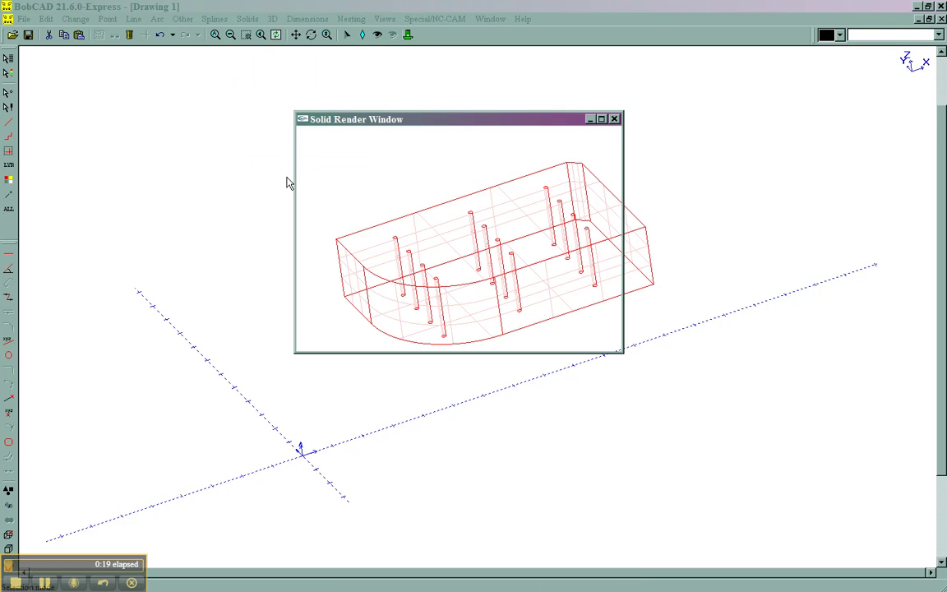
{"action": "mouse_move", "coordinate": [493, 268]}
{"action": "left_mouse_down"}
{"action": "mouse_move", "coordinate": [445, 300]}
{"action": "mouse_move", "coordinate": [441, 255]}
{"action": "mouse_move", "coordinate": [469, 309]}
{"action": "left_mouse_up"}
{"action": "left_click_drag", "start_coordinate": [306, 238], "coordinate": [561, 108]}
{"action": "left_click", "coordinate": [545, 138]}
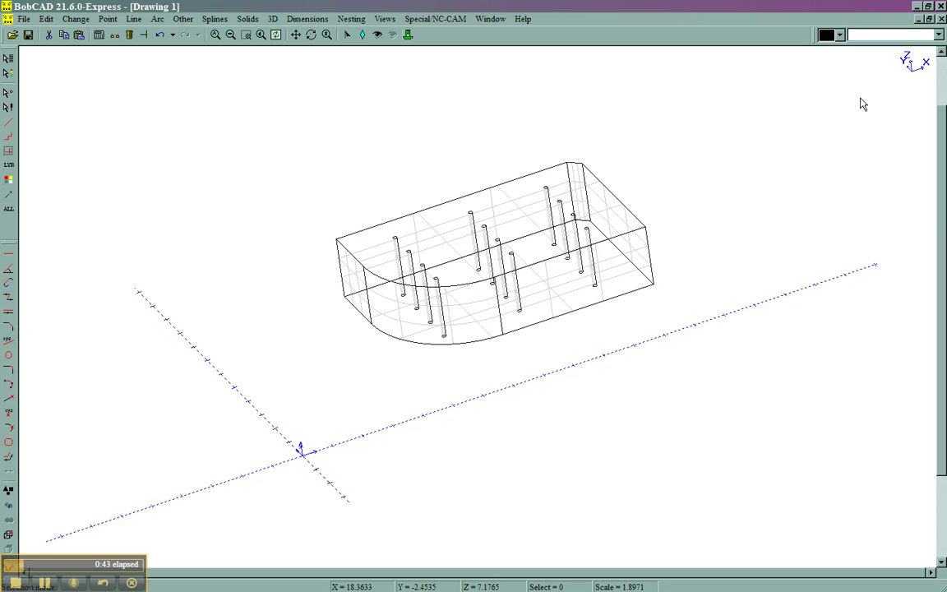
{"action": "left_click", "coordinate": [915, 66]}
{"action": "left_click", "coordinate": [711, 125]}
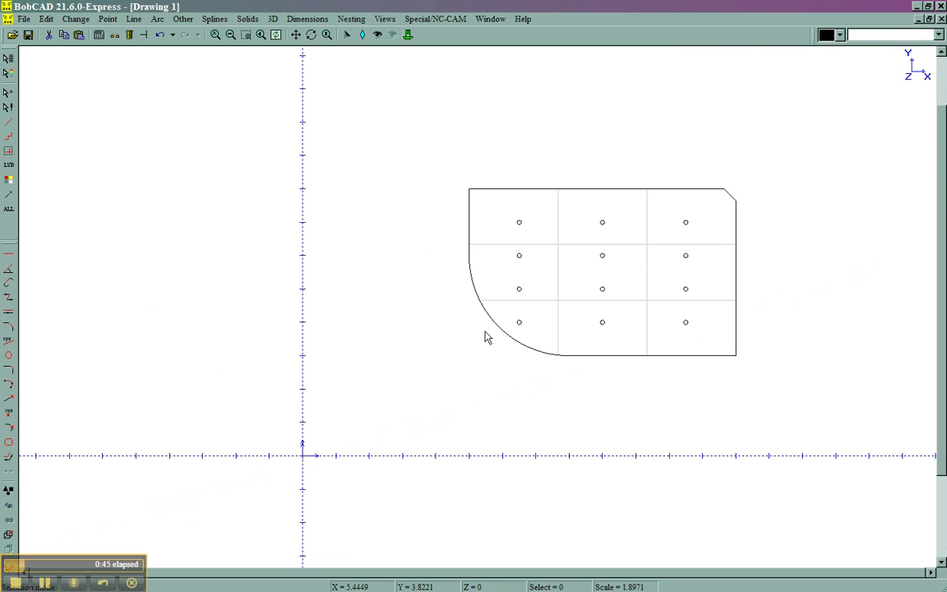
{"action": "left_click", "coordinate": [915, 66]}
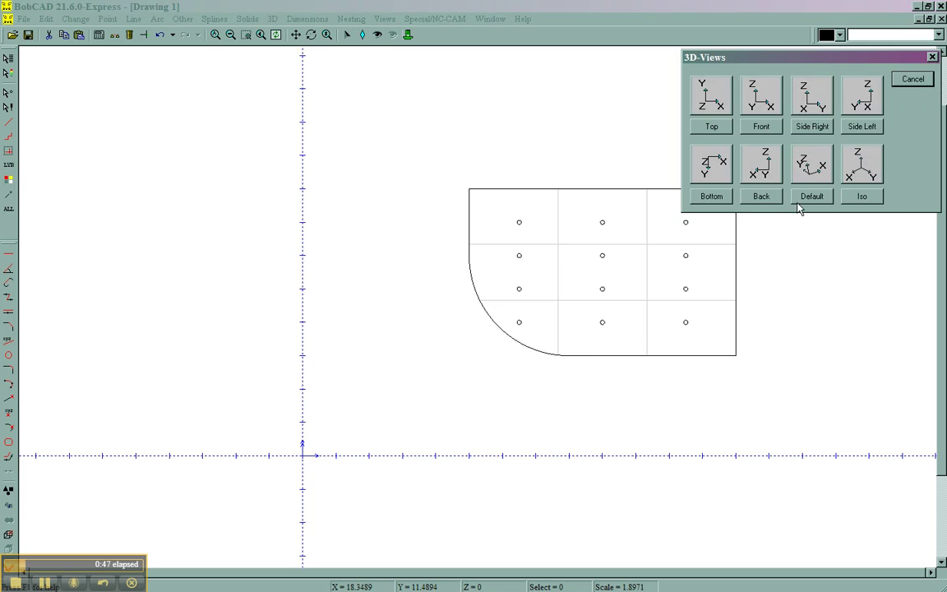
{"action": "left_click", "coordinate": [809, 193]}
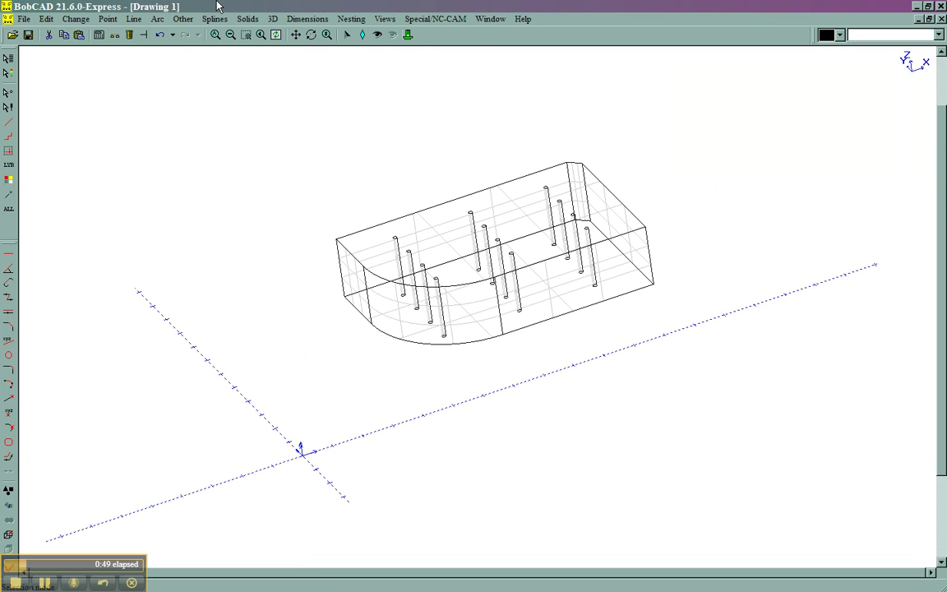
{"action": "left_click", "coordinate": [480, 347]}
Unstitch a surface from the holed solid block, keeping Single selection.
{"action": "left_click", "coordinate": [246, 19]}
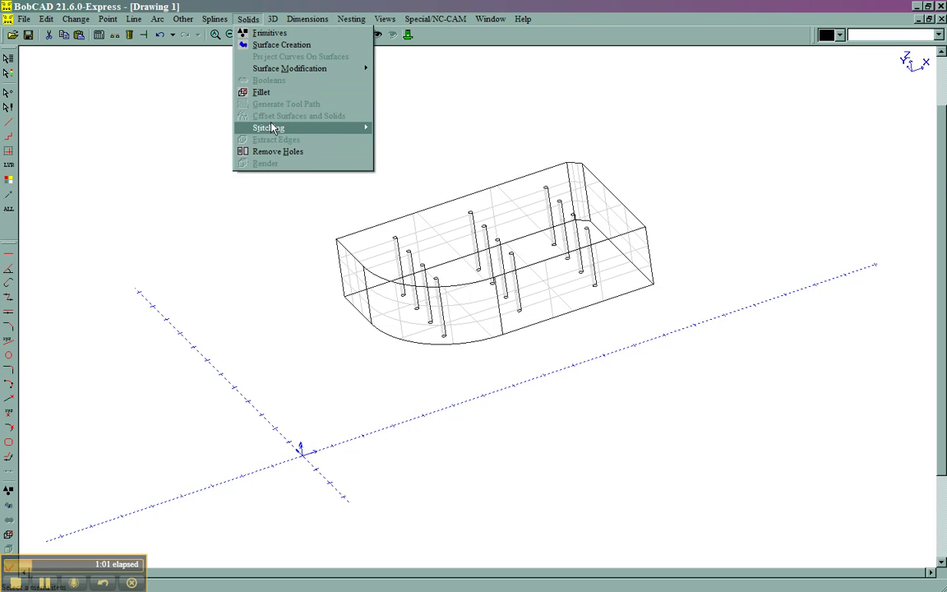
{"action": "mouse_move", "coordinate": [271, 128]}
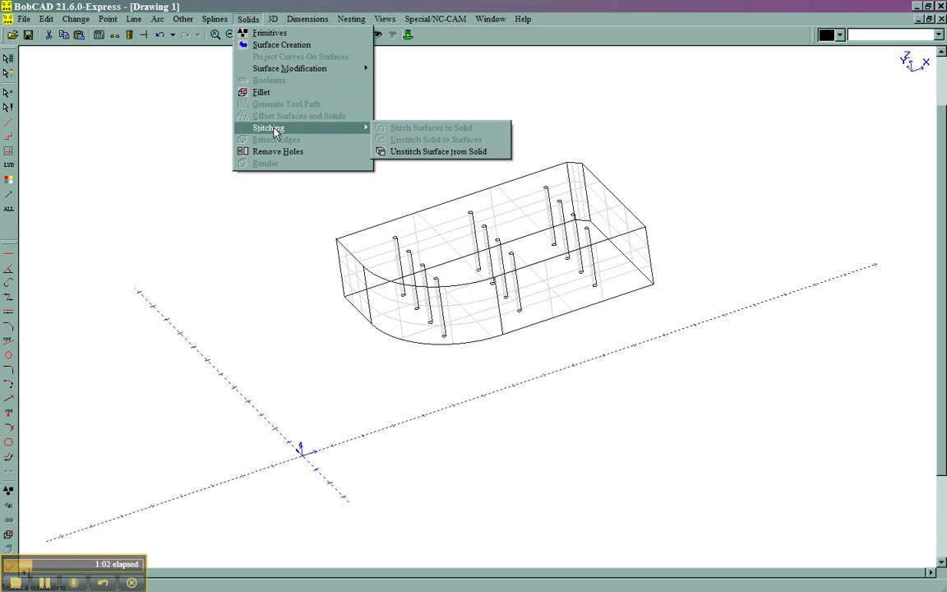
{"action": "left_click", "coordinate": [466, 156]}
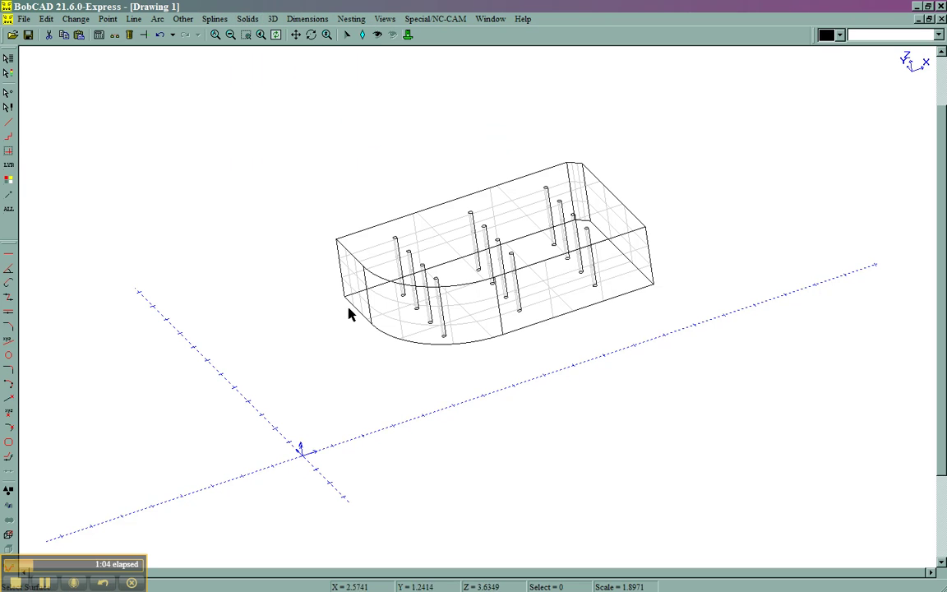
{"action": "left_click", "coordinate": [420, 334]}
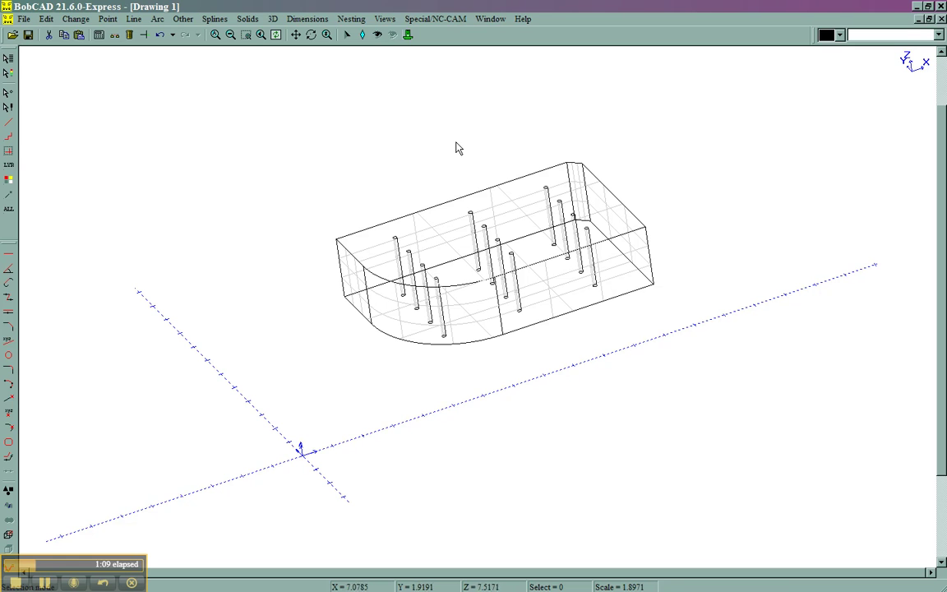
{"action": "left_click", "coordinate": [377, 34]}
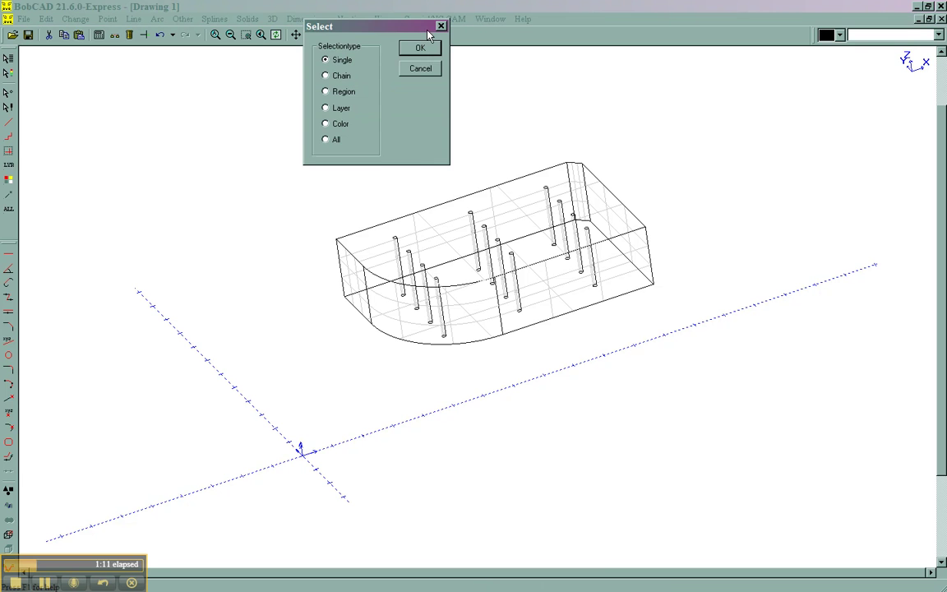
{"action": "left_click", "coordinate": [420, 48]}
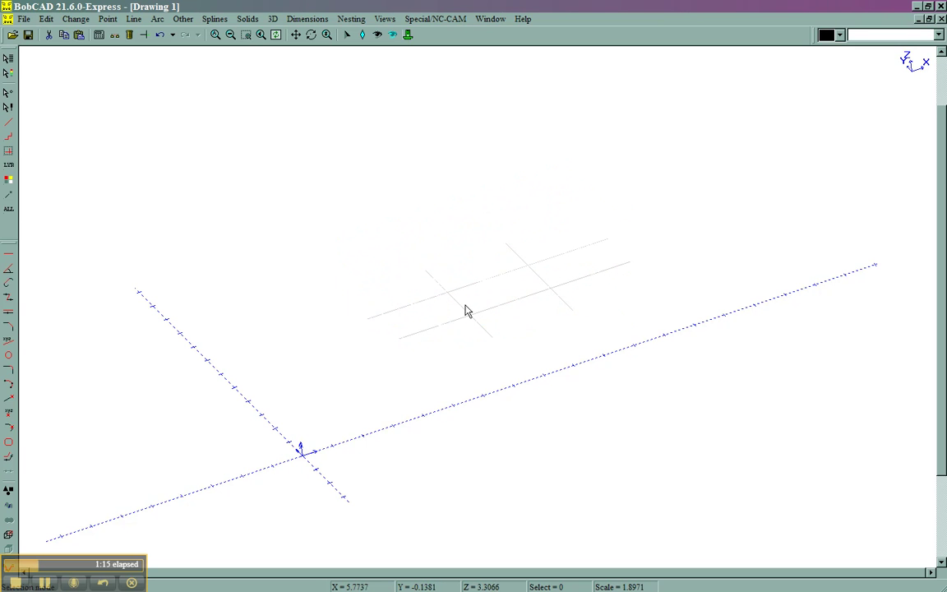
Extract all edges of the flat part surface as arcs and lines.
{"action": "left_click", "coordinate": [465, 311]}
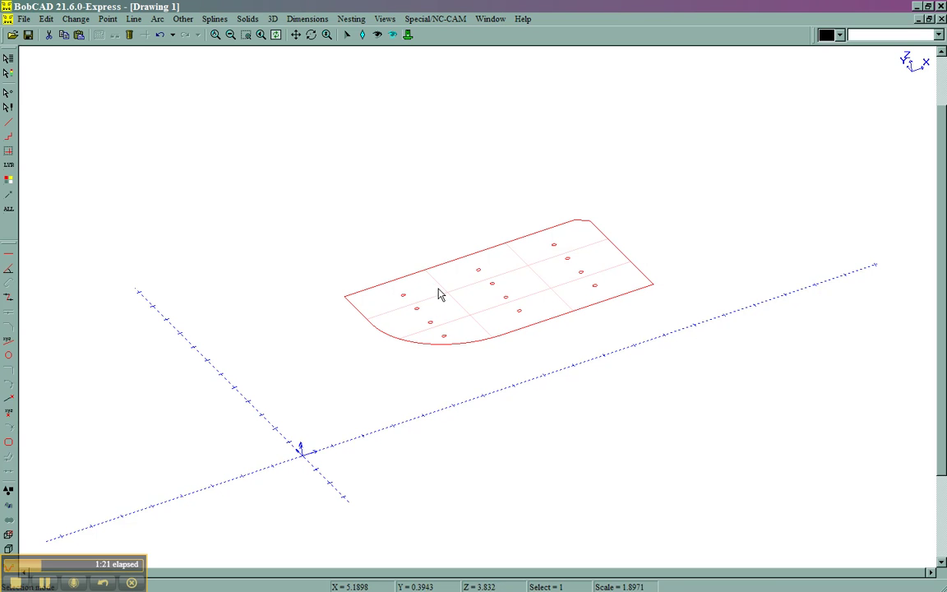
{"action": "left_click", "coordinate": [249, 18]}
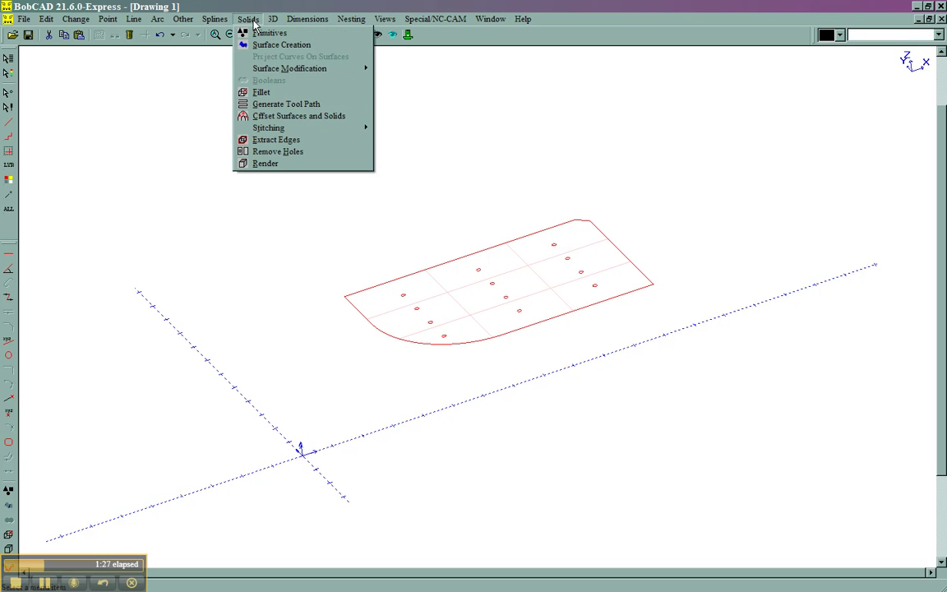
{"action": "left_click", "coordinate": [278, 142]}
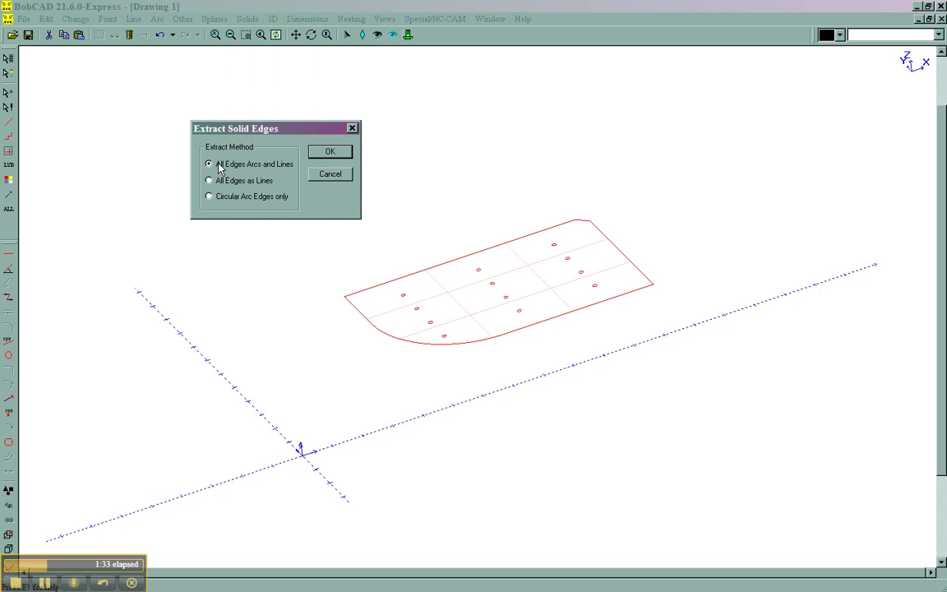
{"action": "left_click", "coordinate": [343, 153]}
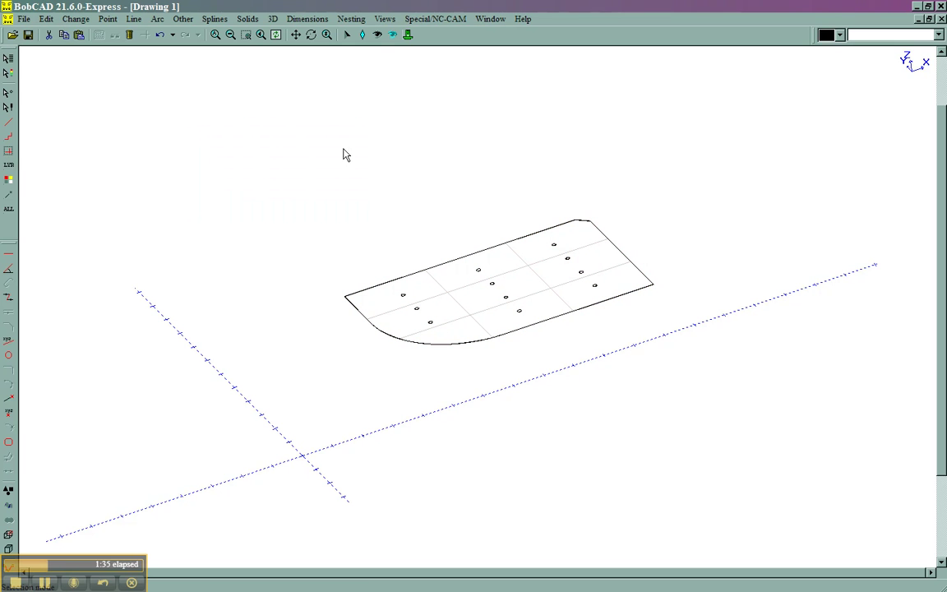
Delete the surface, redraw, and window-select then clear the 18 extracted edges.
{"action": "left_click", "coordinate": [530, 269]}
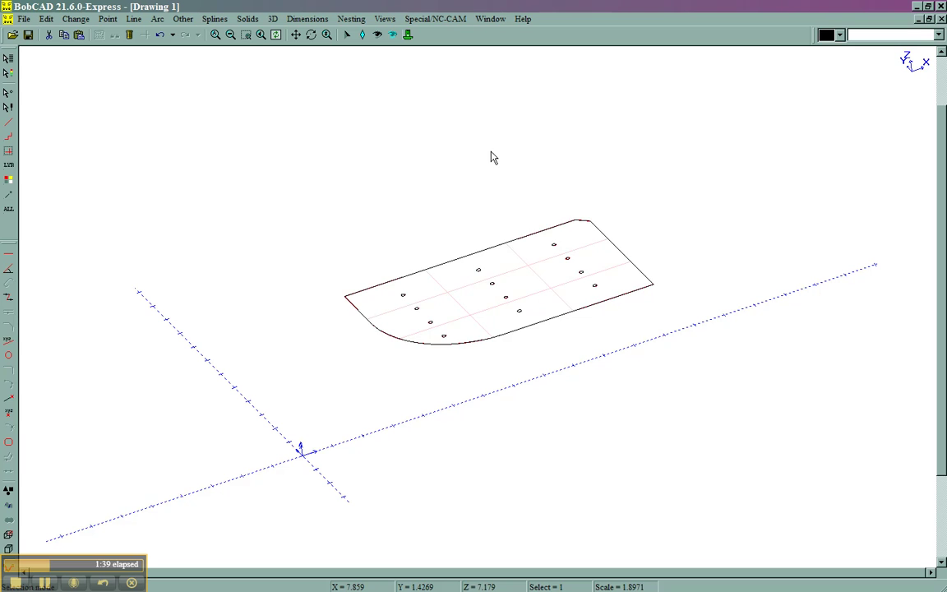
{"action": "key", "text": "Delete"}
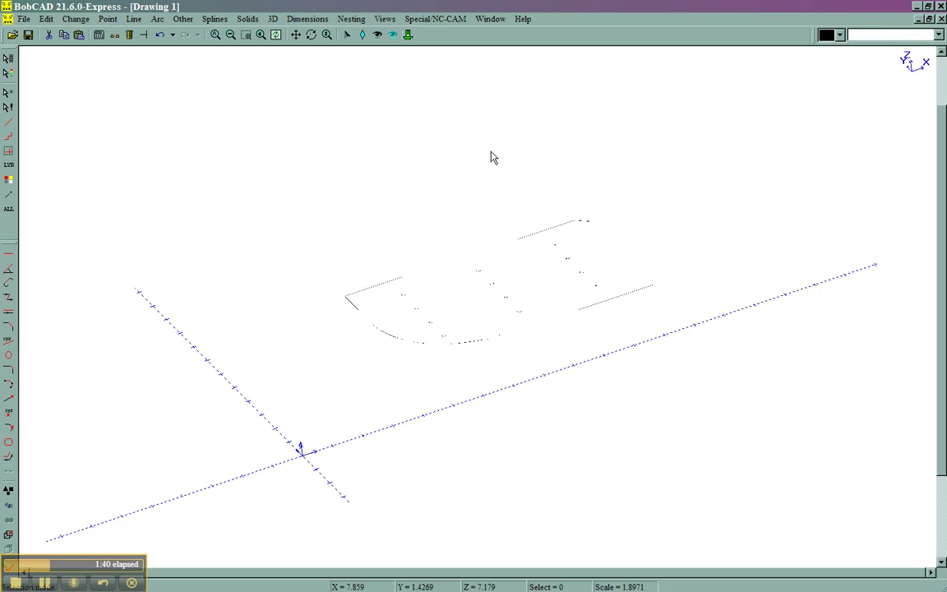
{"action": "left_click", "coordinate": [275, 34]}
{"action": "left_click_drag", "start_coordinate": [277, 190], "coordinate": [733, 371]}
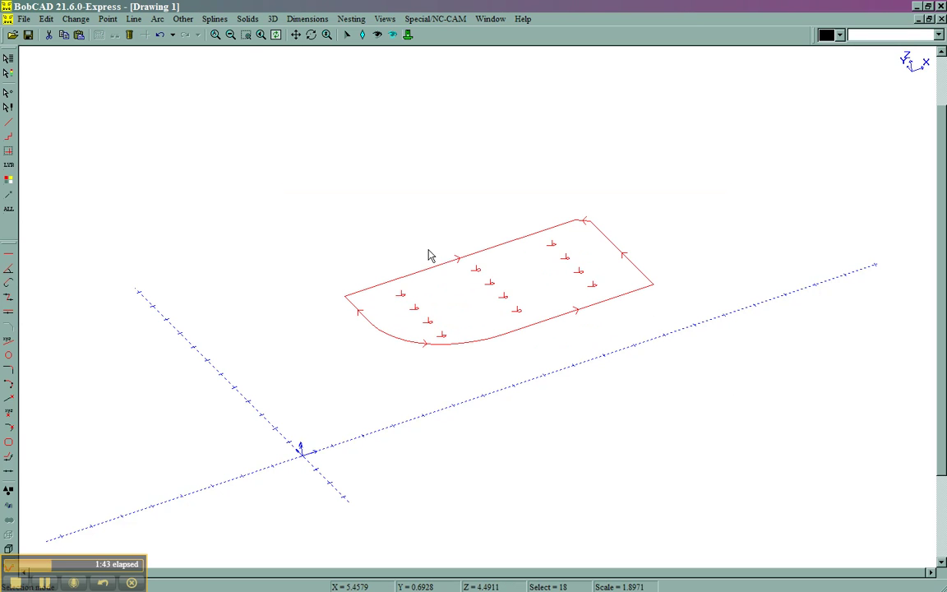
{"action": "key", "text": "Escape"}
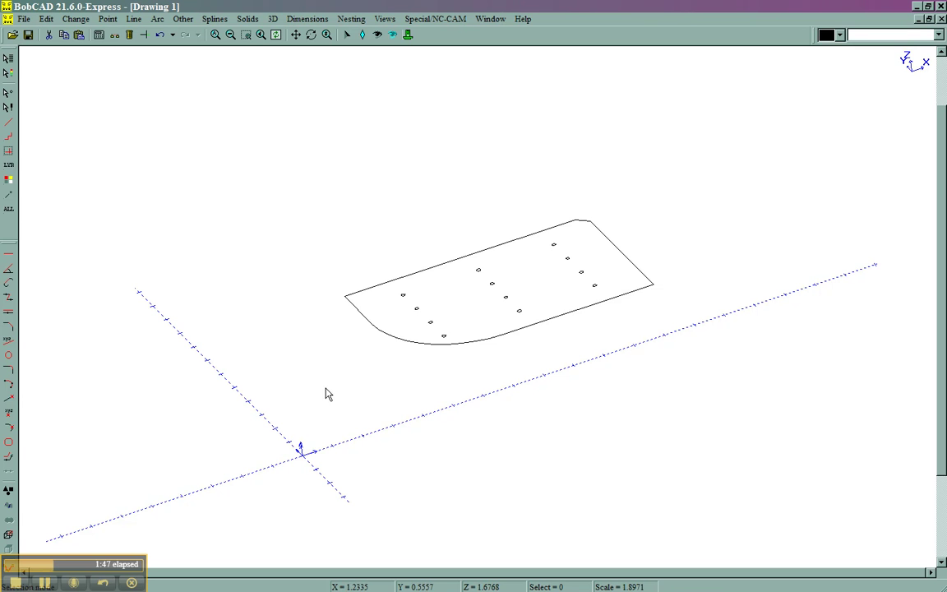
Create an intersection point from the rounded-corner arc and adjacent line, then select everything.
{"action": "left_click", "coordinate": [107, 19]}
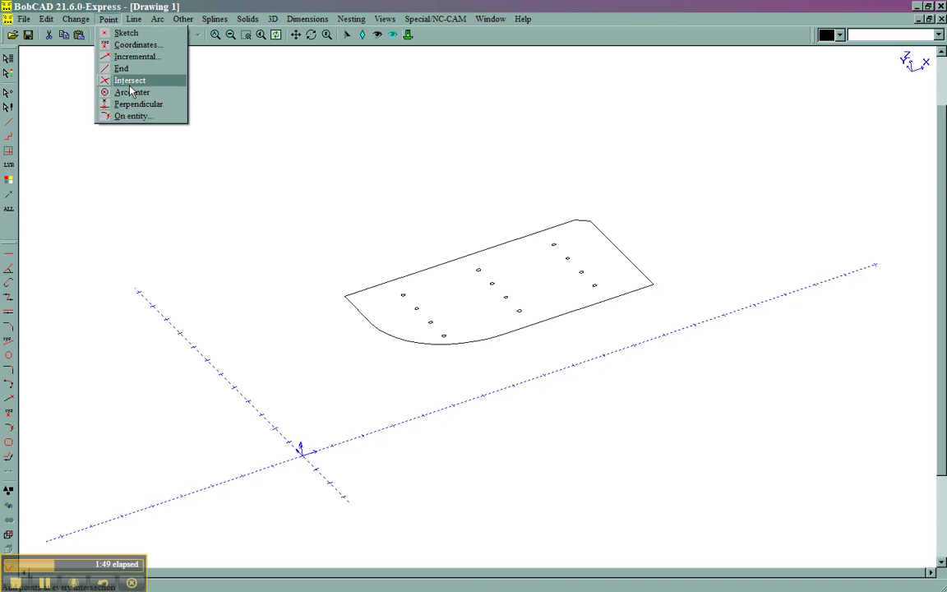
{"action": "left_click", "coordinate": [135, 82]}
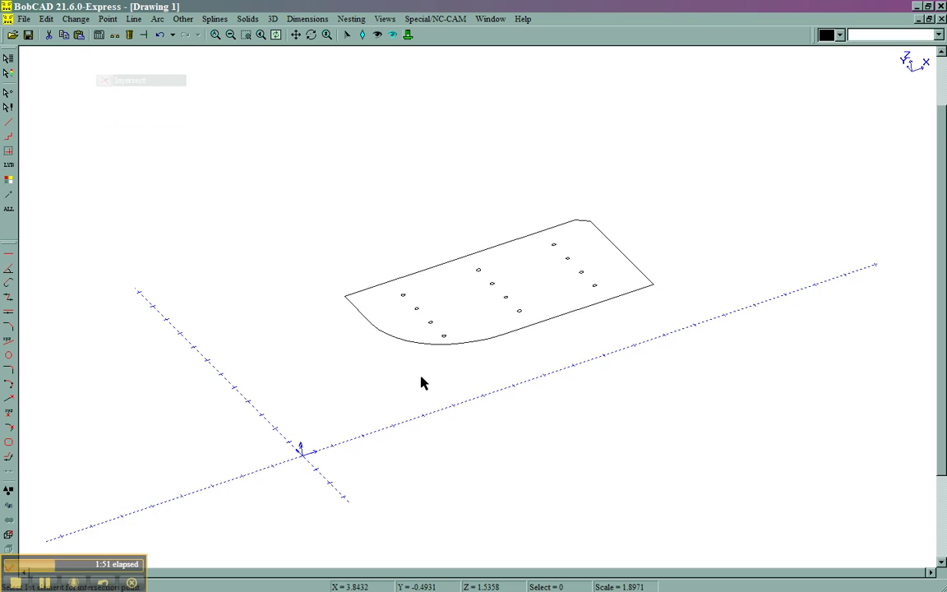
{"action": "left_click", "coordinate": [362, 316]}
{"action": "left_click", "coordinate": [511, 332]}
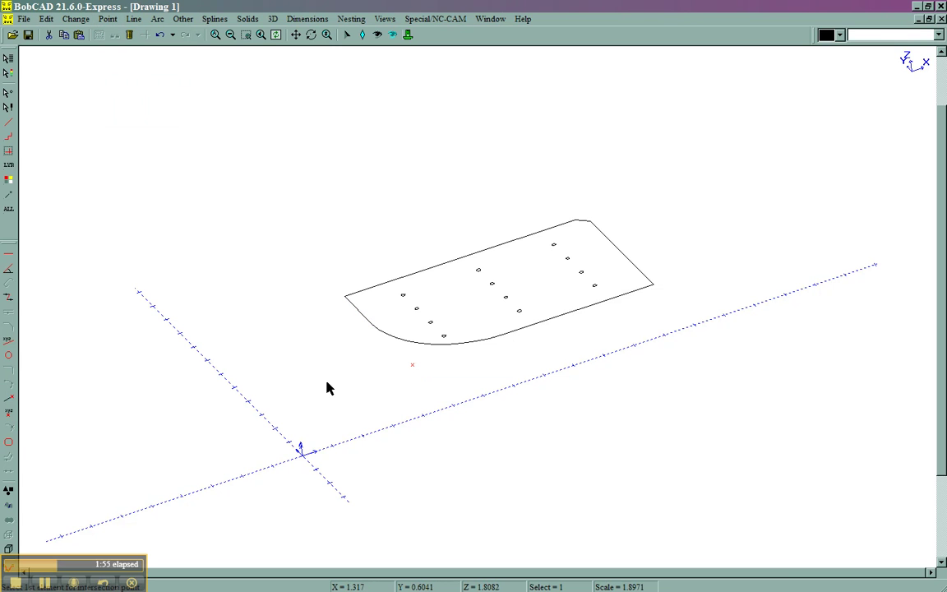
{"action": "left_click_drag", "start_coordinate": [231, 105], "coordinate": [772, 387]}
Start a snap-based Translate of the selected part.
{"action": "left_click", "coordinate": [76, 18]}
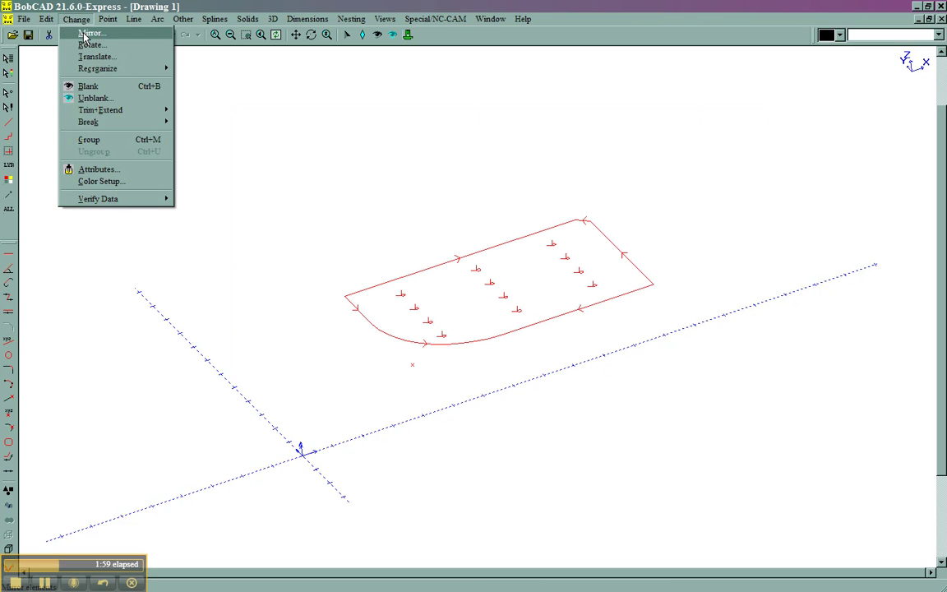
{"action": "left_click", "coordinate": [97, 57]}
{"action": "left_click", "coordinate": [37, 102]}
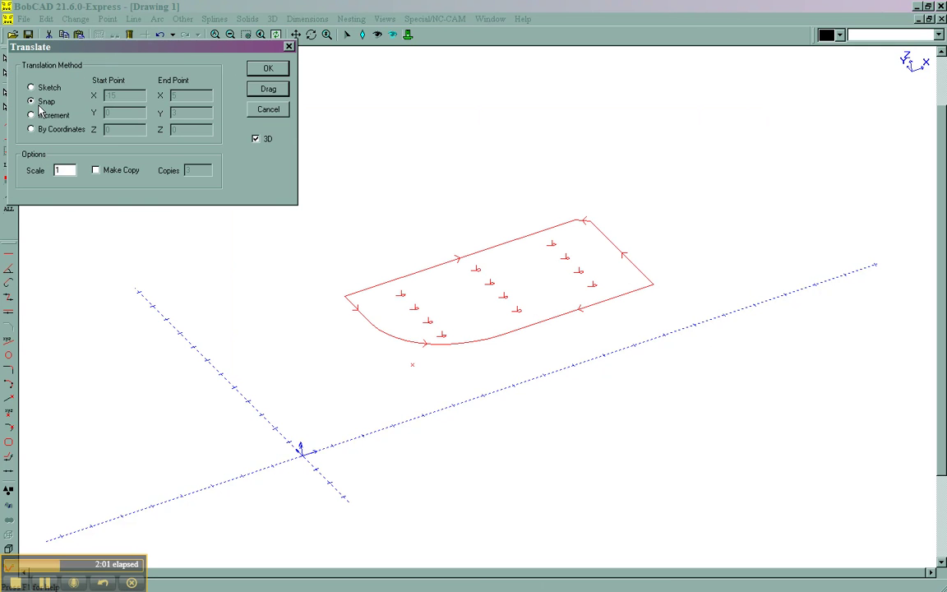
{"action": "left_click", "coordinate": [267, 70]}
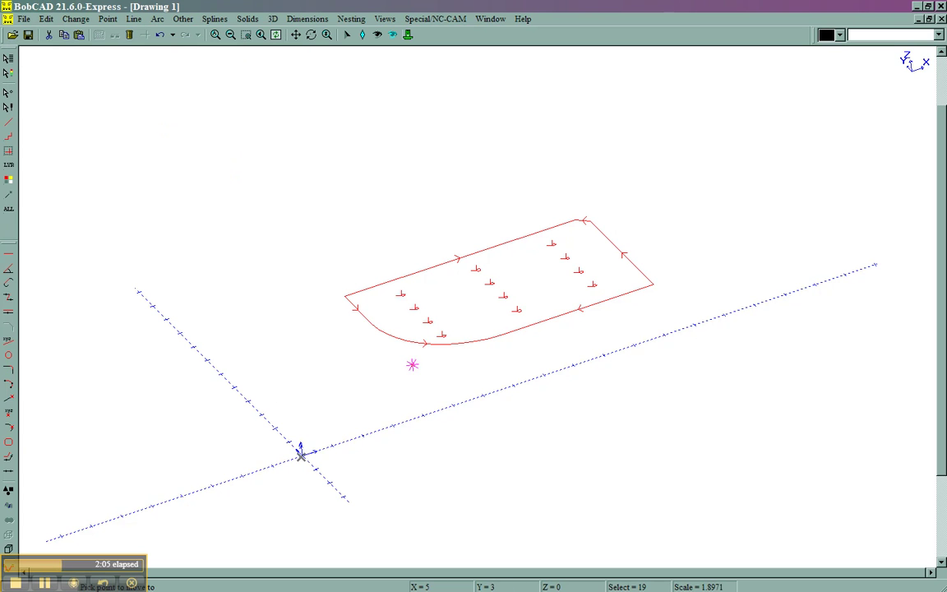
Turn on the snap point settings in File > Environment.
{"action": "left_click", "coordinate": [24, 18]}
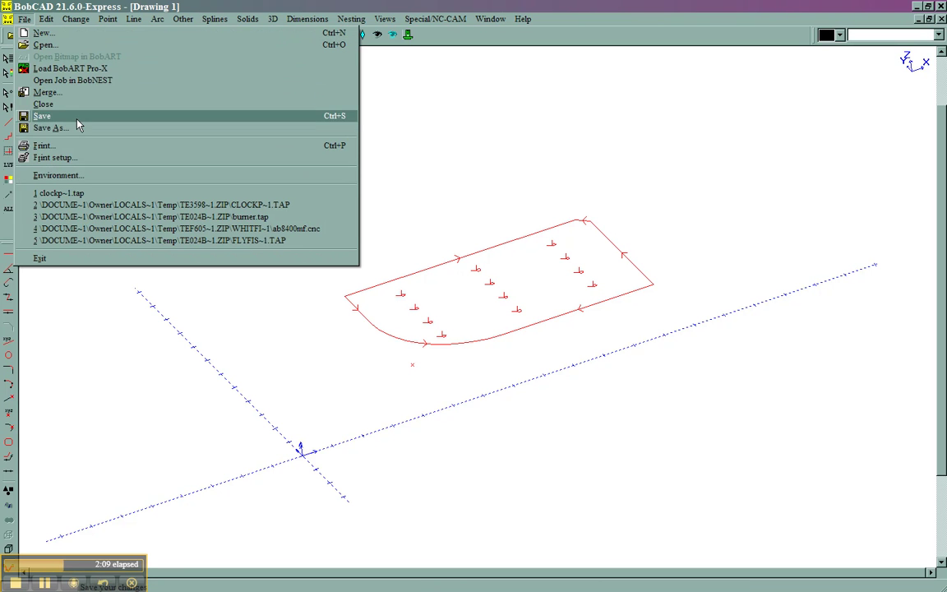
{"action": "left_click", "coordinate": [74, 175]}
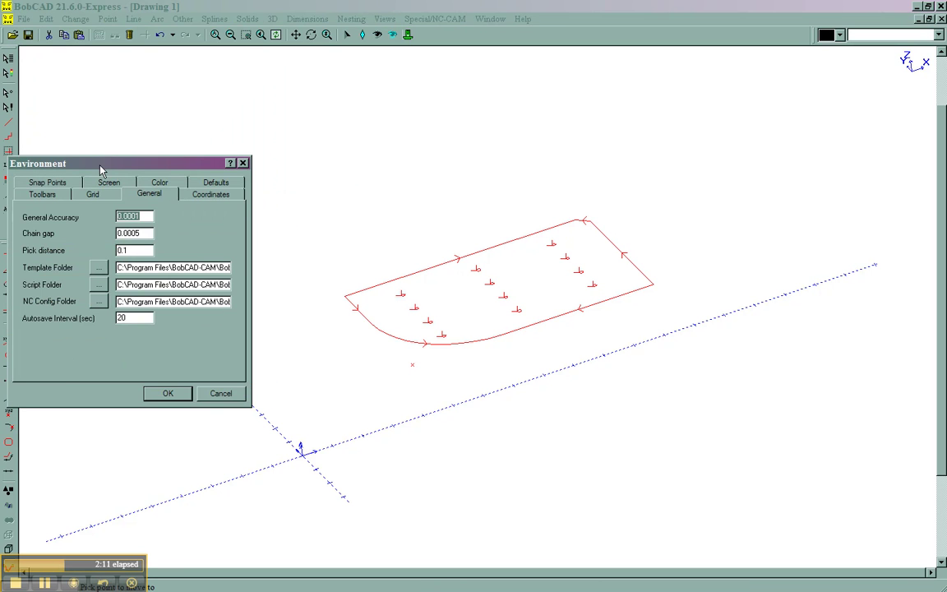
{"action": "left_click_drag", "start_coordinate": [101, 169], "coordinate": [230, 155]}
{"action": "left_click", "coordinate": [184, 168]}
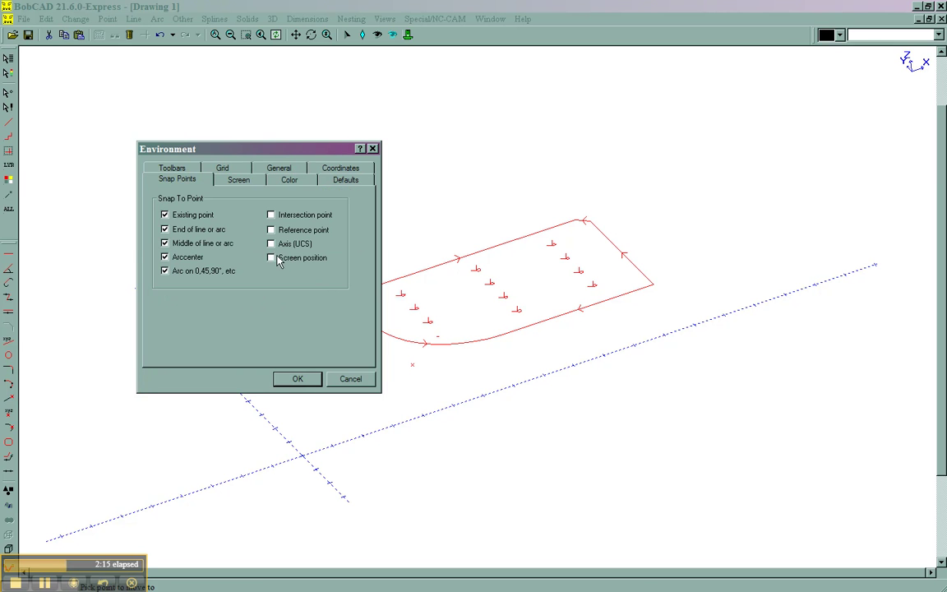
{"action": "left_click", "coordinate": [296, 379]}
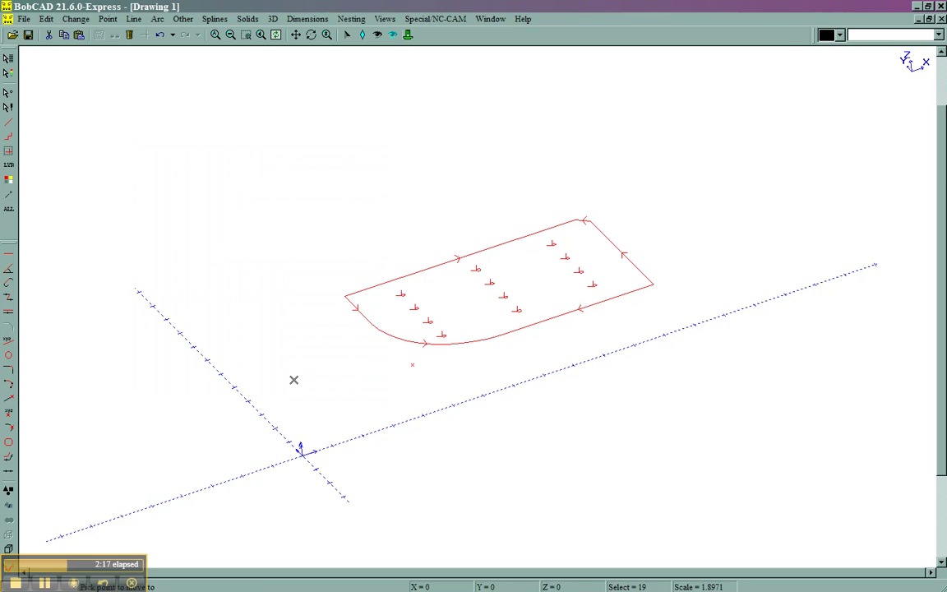
Drop the part's corner point onto the origin and switch to Top view.
{"action": "left_click", "coordinate": [300, 444]}
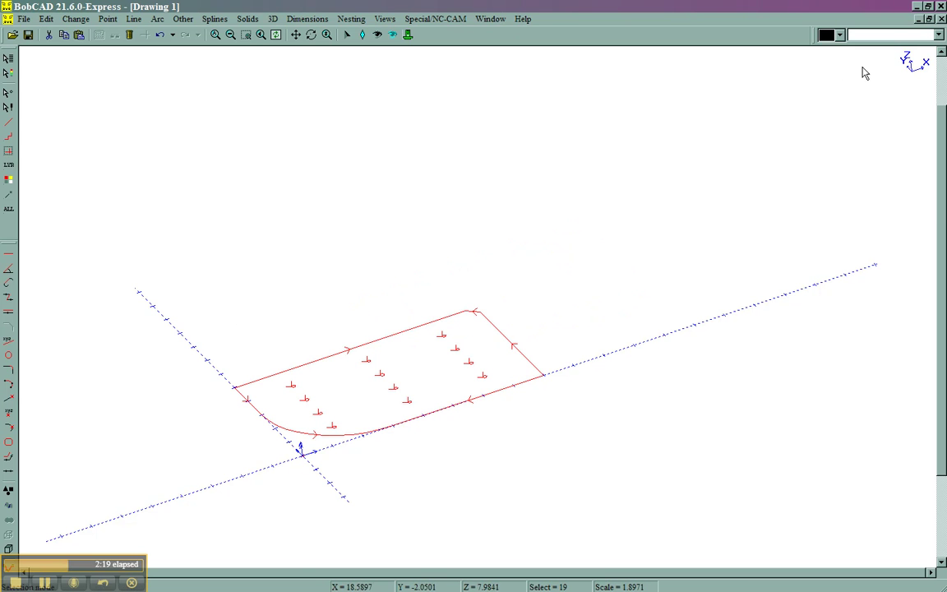
{"action": "left_click", "coordinate": [914, 62]}
{"action": "left_click", "coordinate": [707, 128]}
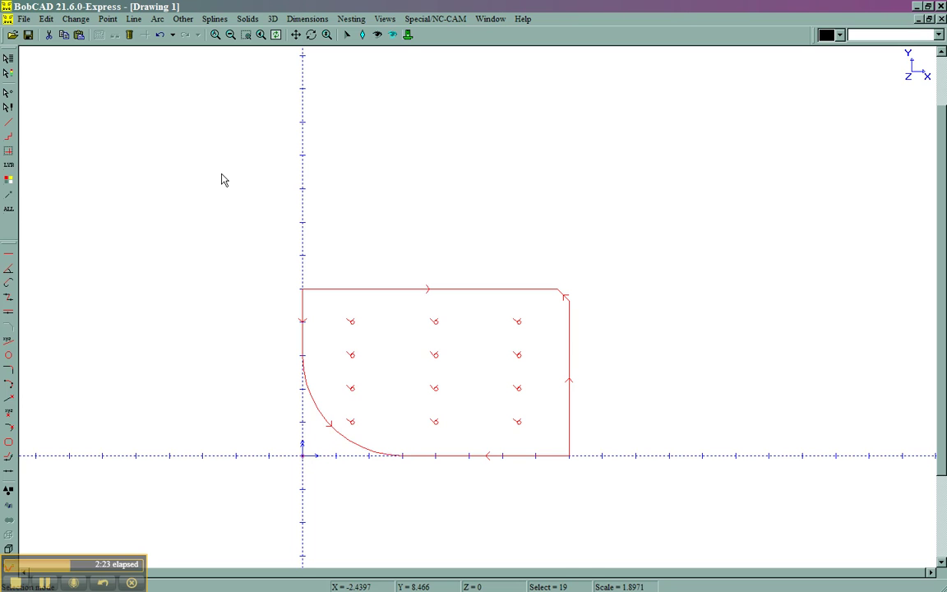
Deselect the part, insert a Fanuc 5M NC program, and zoom the drawing to fit.
{"action": "left_click", "coordinate": [346, 246]}
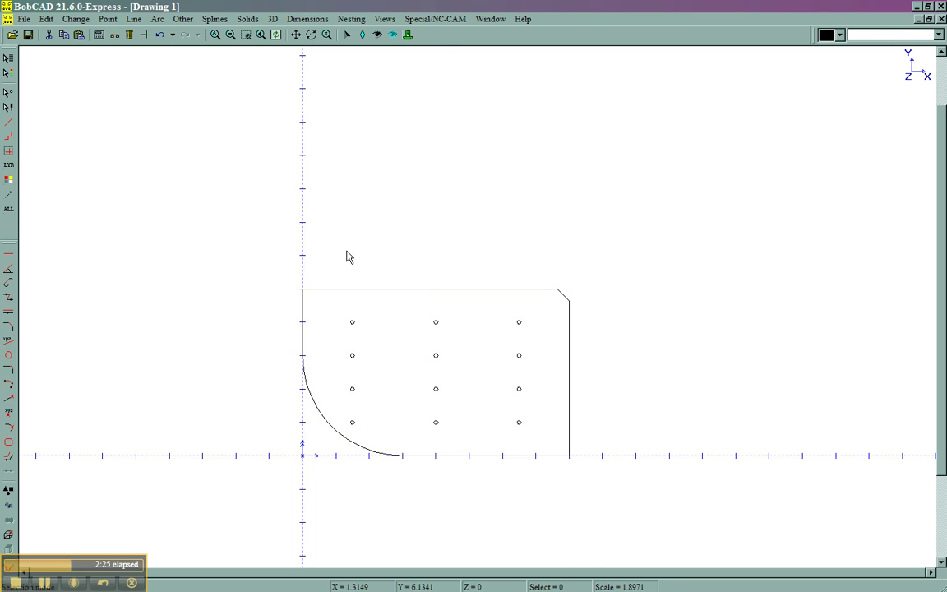
{"action": "left_click", "coordinate": [429, 20]}
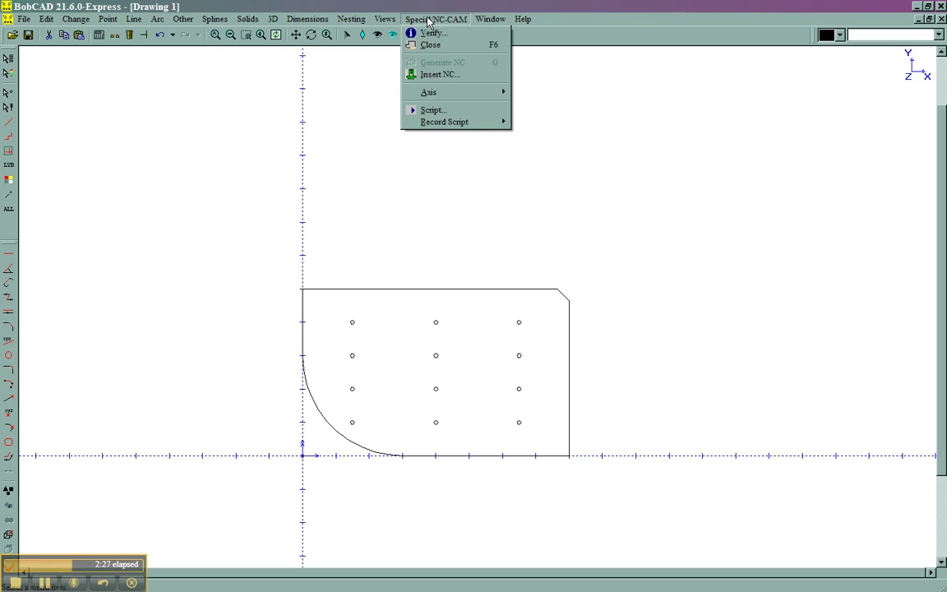
{"action": "left_click", "coordinate": [411, 73]}
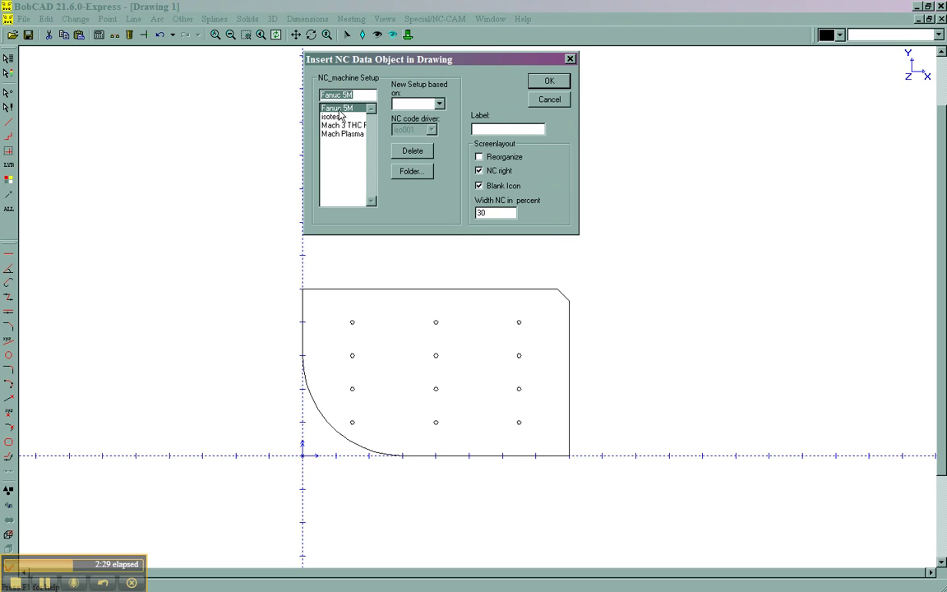
{"action": "left_click", "coordinate": [549, 82]}
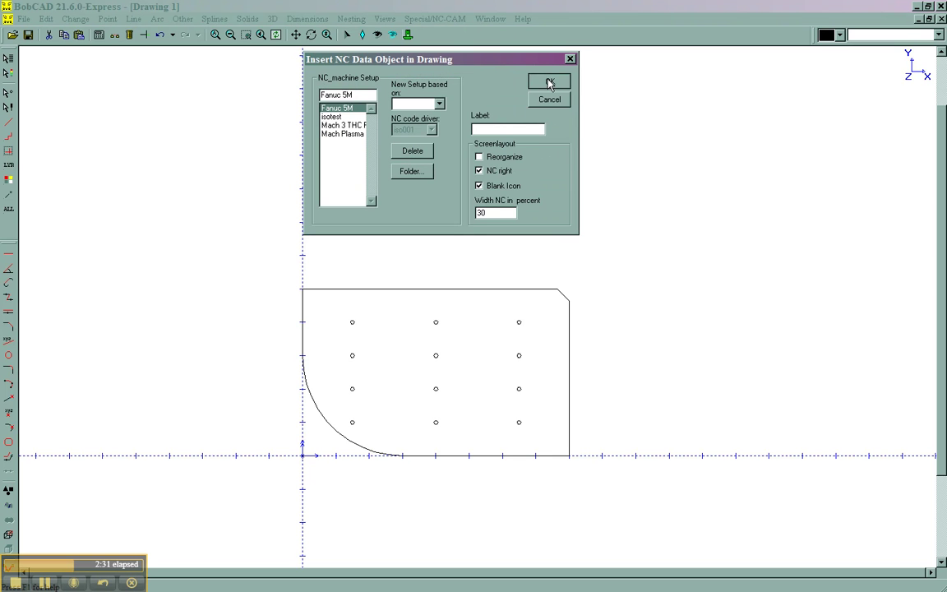
{"action": "left_click", "coordinate": [219, 35]}
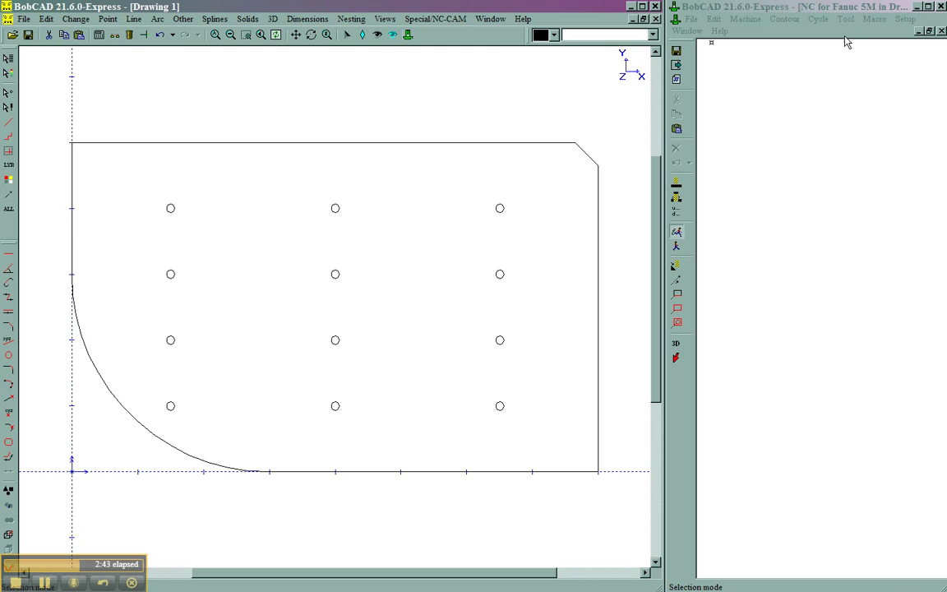
Insert a program start at 800 RPM clockwise, rapiding to X0 Y0.
{"action": "left_click", "coordinate": [874, 25]}
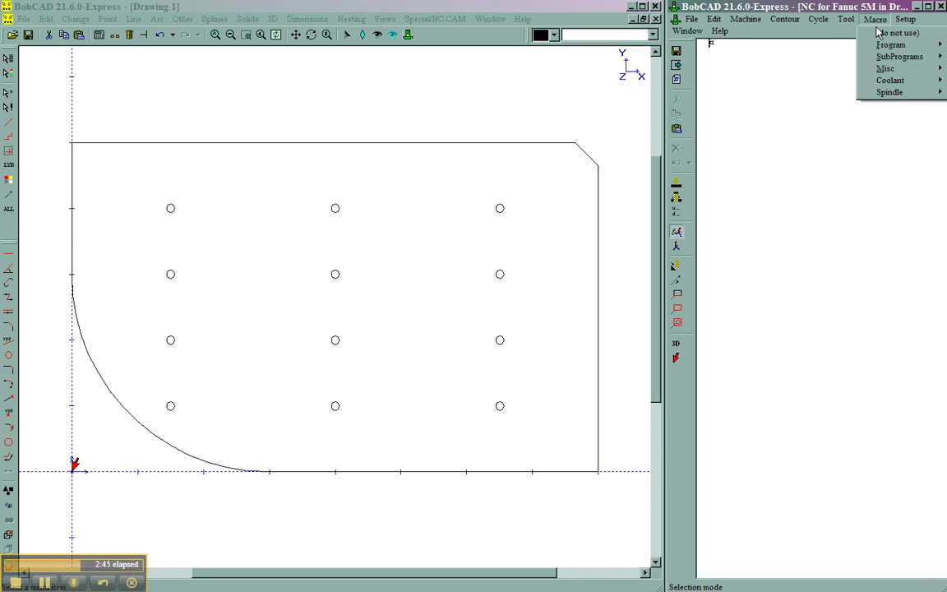
{"action": "mouse_move", "coordinate": [886, 43]}
{"action": "left_click", "coordinate": [785, 43]}
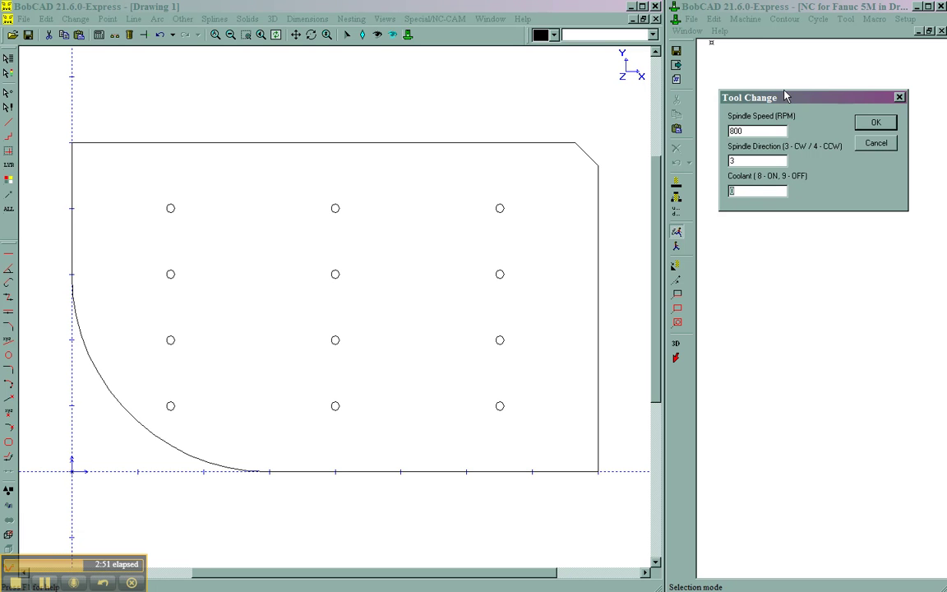
{"action": "left_click", "coordinate": [856, 122]}
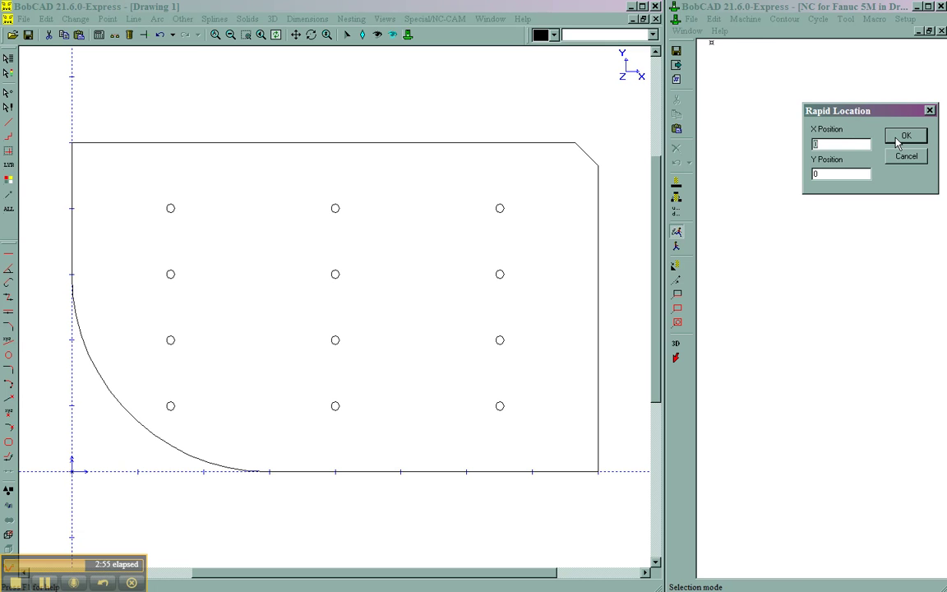
{"action": "left_click", "coordinate": [904, 136]}
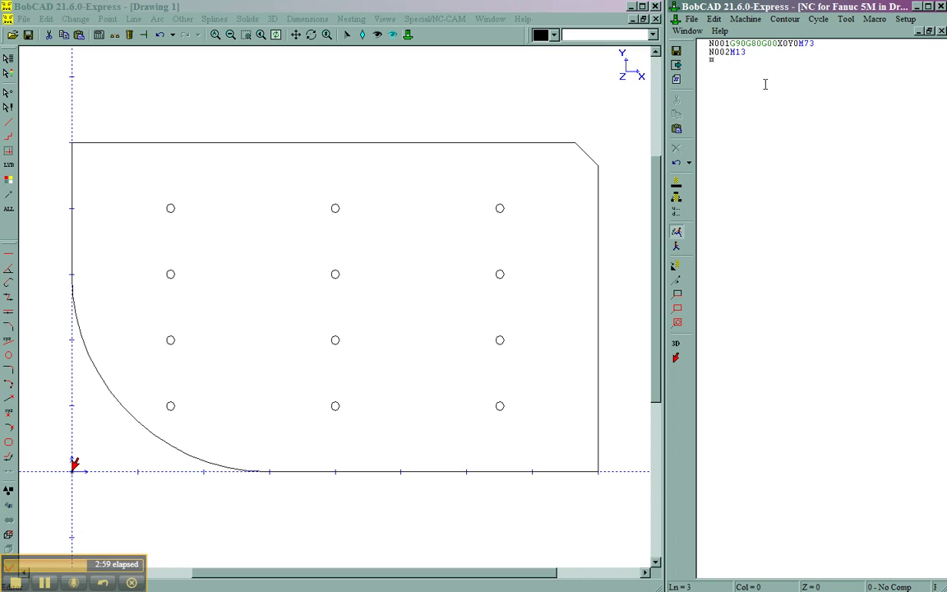
Add a tool change for tool 1 at 1000 RPM with a rapid to X0 Y0.
{"action": "left_click", "coordinate": [845, 18]}
{"action": "left_click", "coordinate": [856, 35]}
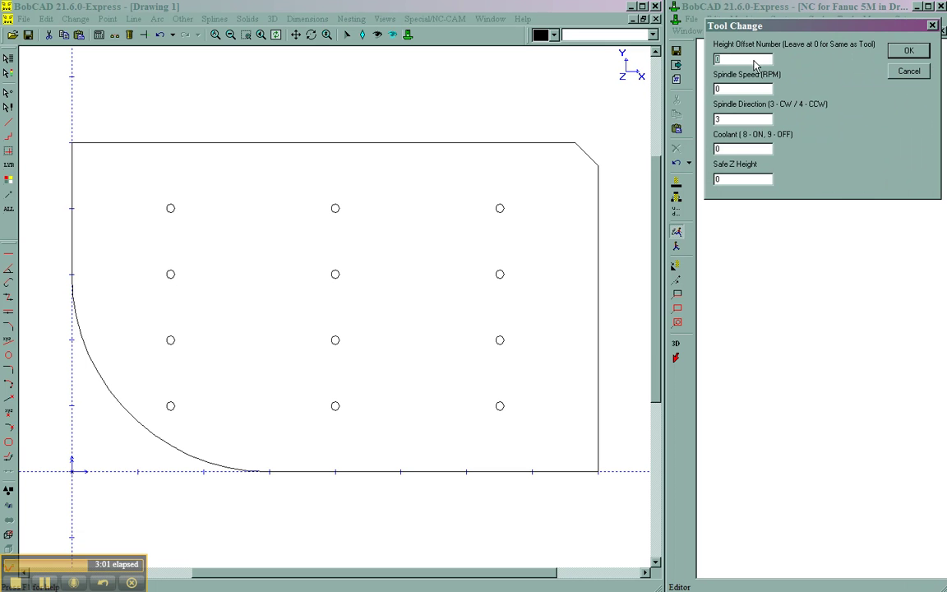
{"action": "type", "text": "1"}
{"action": "key", "text": "Tab"}
{"action": "type", "text": "1"}
{"action": "key", "text": "Tab"}
{"action": "type", "text": "1"}
{"action": "double_click", "coordinate": [742, 87]}
{"action": "left_click", "coordinate": [908, 51]}
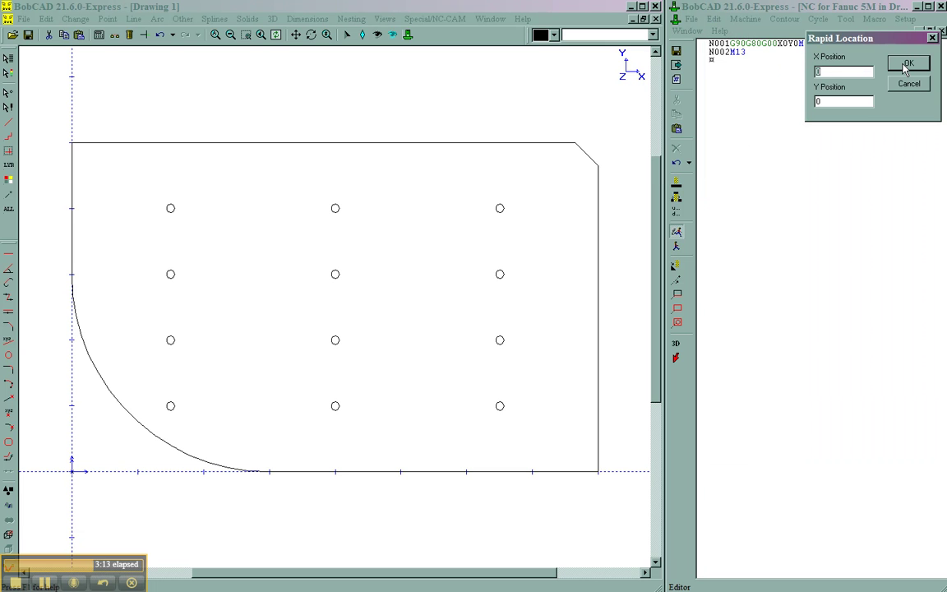
{"action": "left_click", "coordinate": [907, 64]}
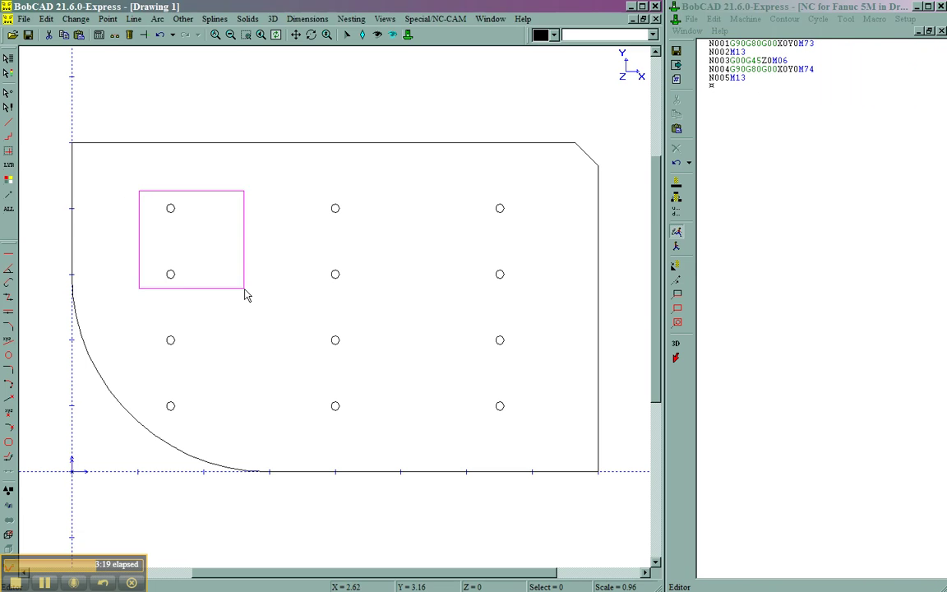
Apply a G81 spot drill cycle with plunge feed 5 to all 12 holes.
{"action": "left_click_drag", "start_coordinate": [244, 289], "coordinate": [552, 413]}
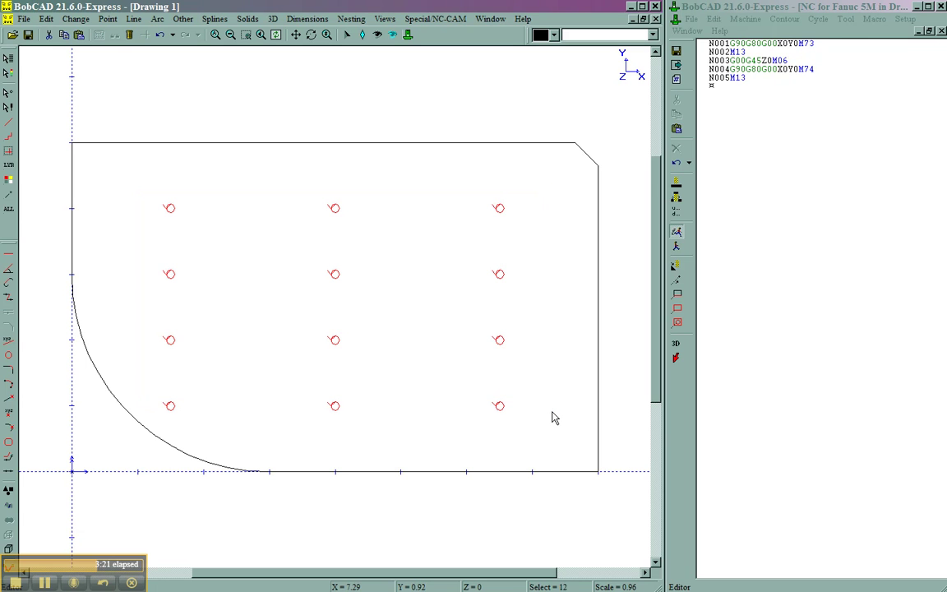
{"action": "left_click", "coordinate": [740, 21]}
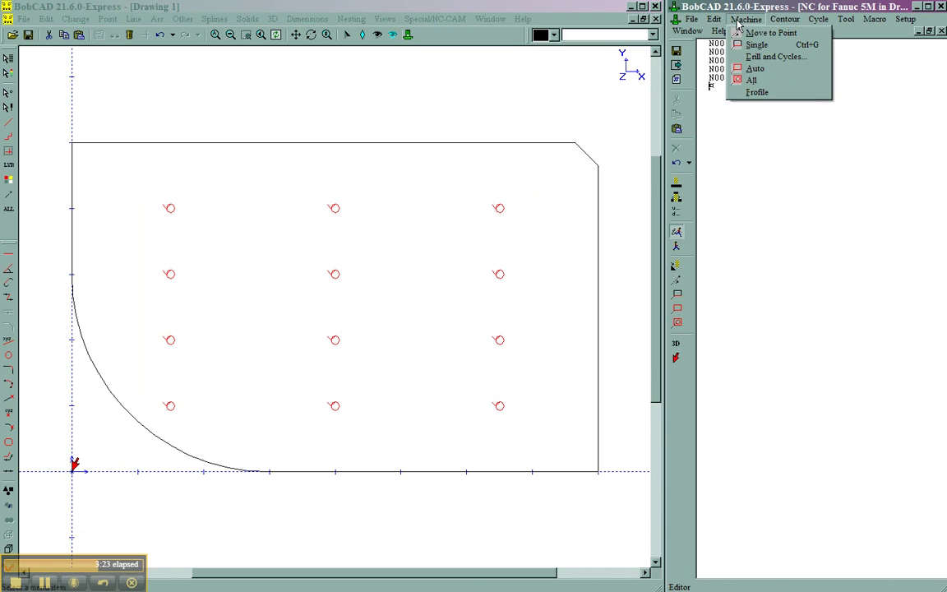
{"action": "left_click", "coordinate": [774, 57]}
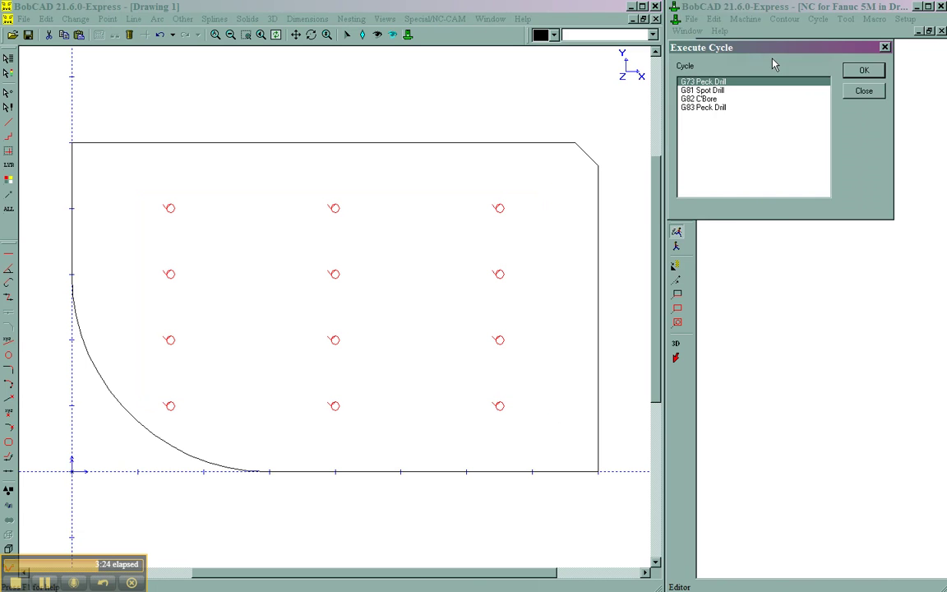
{"action": "left_click", "coordinate": [702, 90]}
{"action": "left_click", "coordinate": [873, 73]}
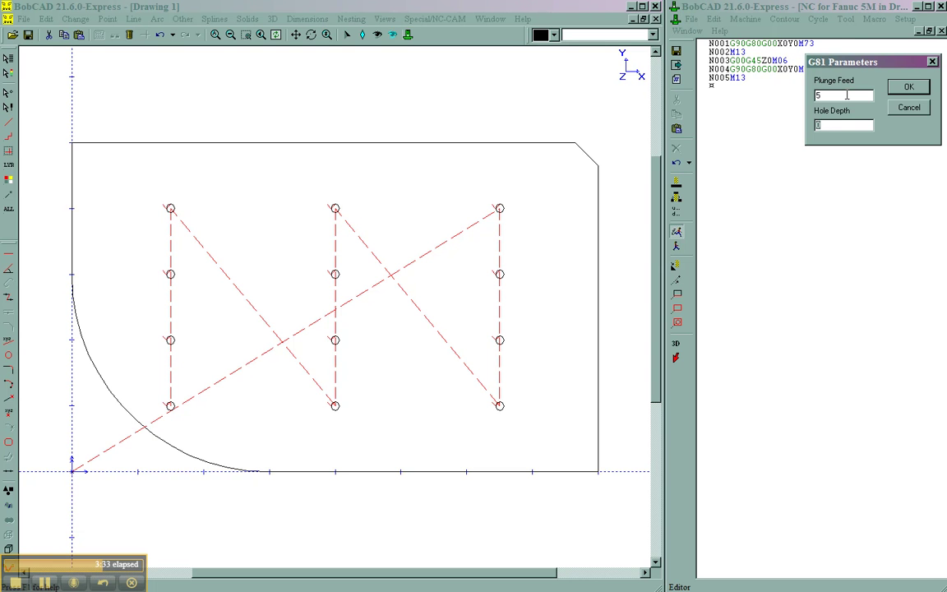
{"action": "type", "text": "-1"}
{"action": "left_click", "coordinate": [908, 87]}
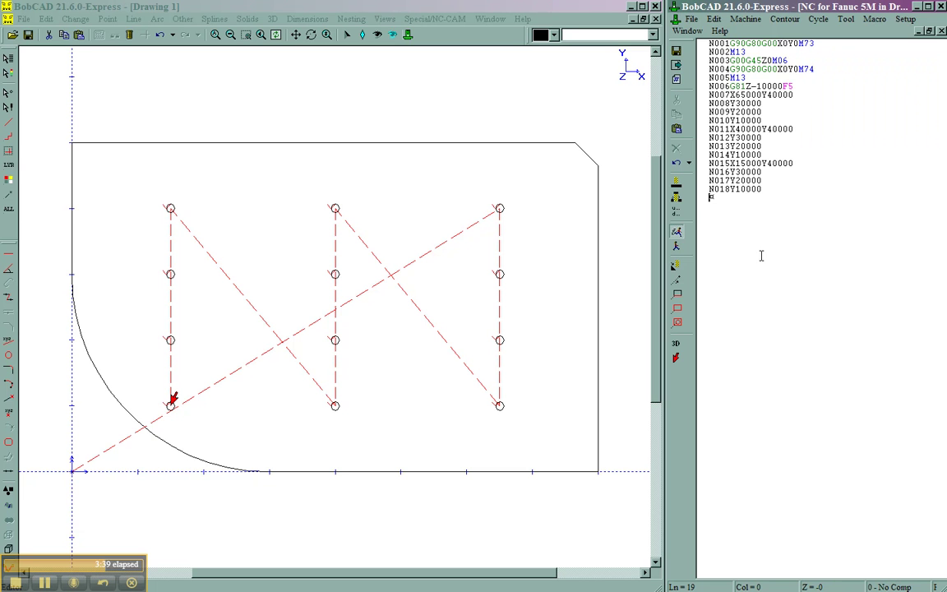
Insert a tool change with height offset 2 at 100 RPM, rapiding to X0 Y0.
{"action": "left_click", "coordinate": [845, 18]}
{"action": "left_click", "coordinate": [873, 33]}
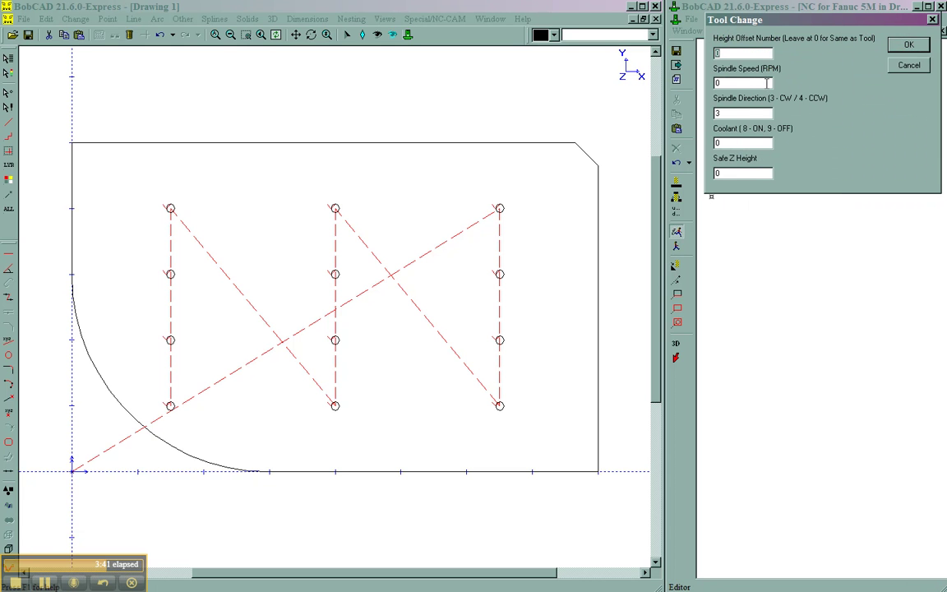
{"action": "type", "text": "2"}
{"action": "key", "text": "Tab"}
{"action": "key", "text": "Return"}
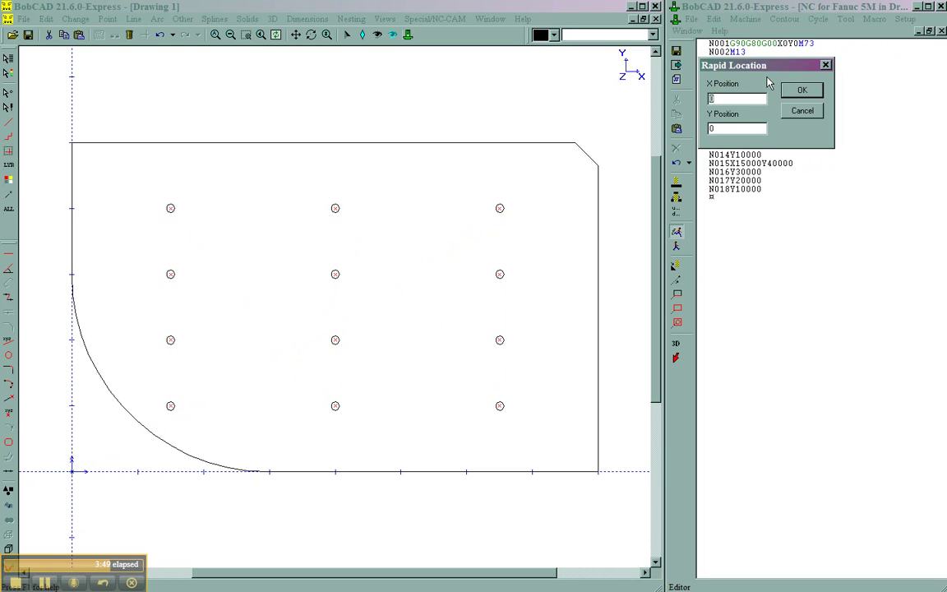
{"action": "left_click", "coordinate": [801, 90]}
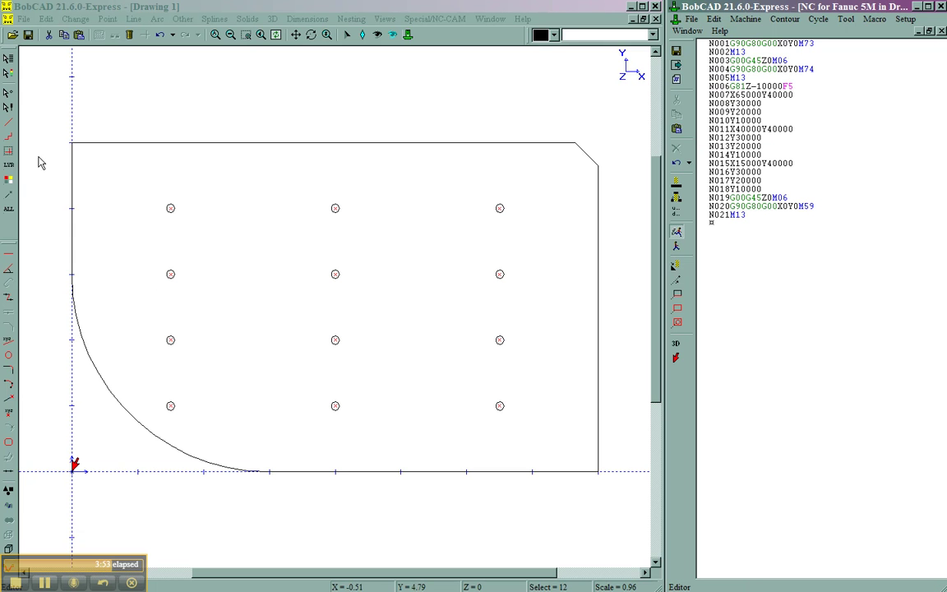
Chain the outline from its left edge for a Profile cut, declining a custom lead-in point.
{"action": "left_click", "coordinate": [751, 21]}
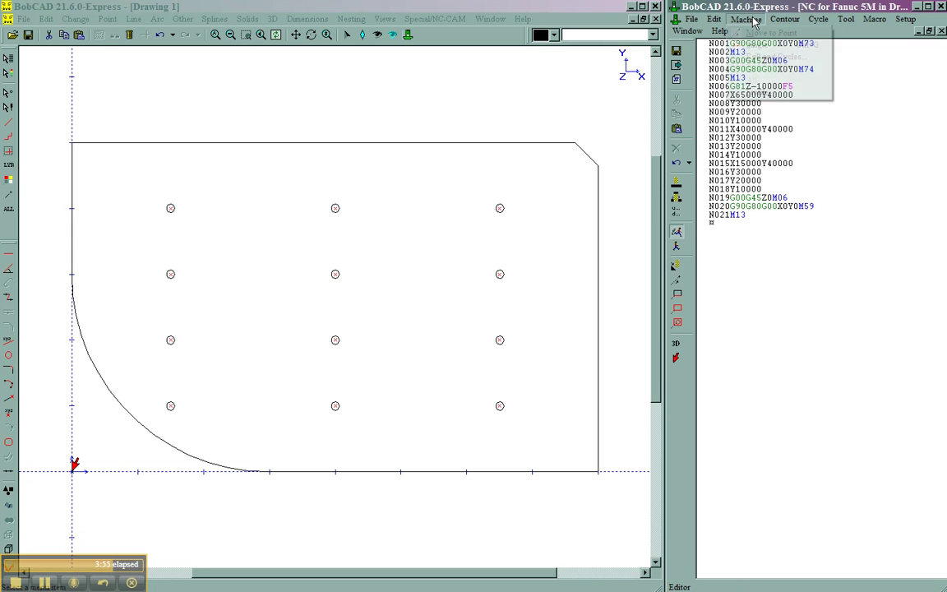
{"action": "left_click", "coordinate": [757, 92]}
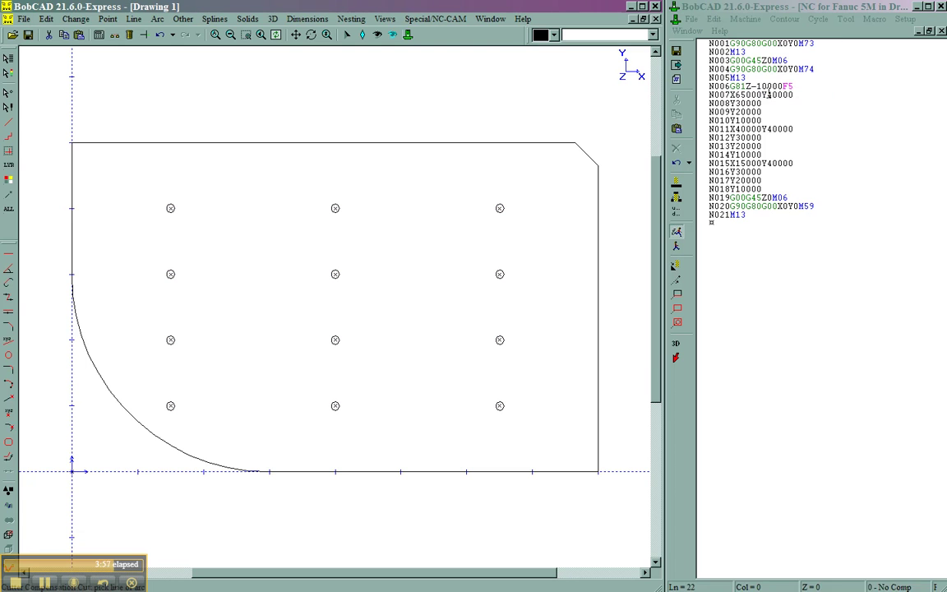
{"action": "left_click", "coordinate": [72, 254]}
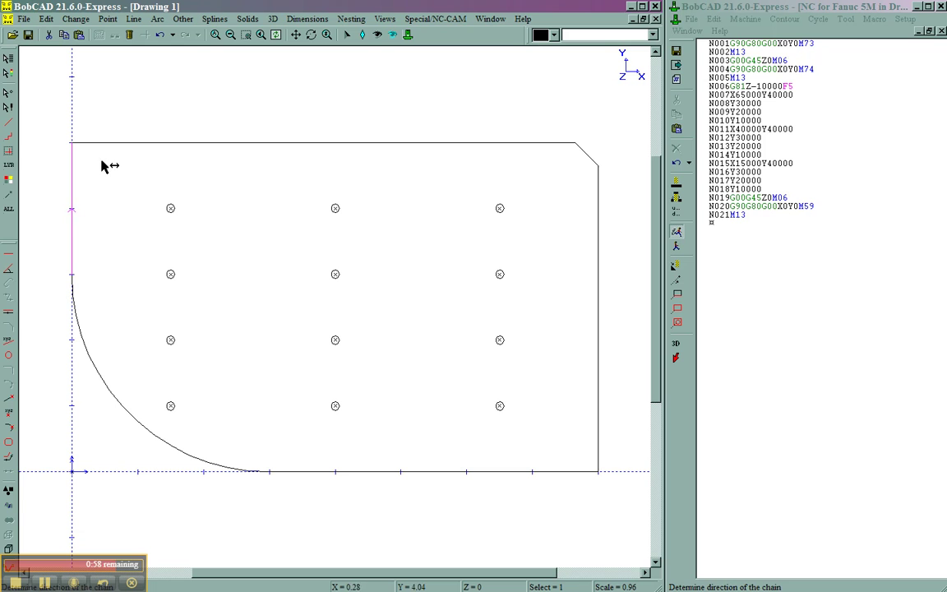
{"action": "left_click", "coordinate": [74, 208]}
{"action": "key", "text": "F3"}
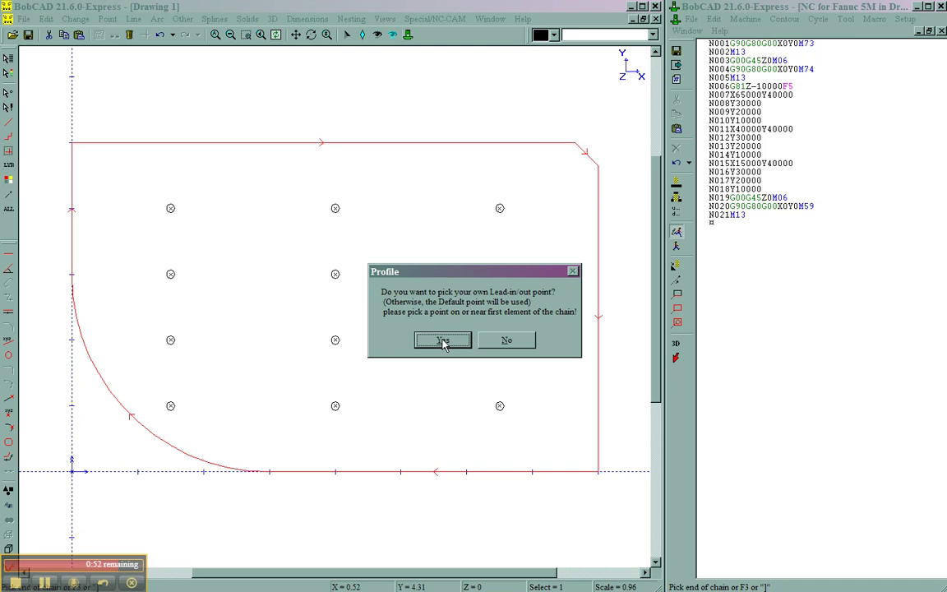
{"action": "left_click", "coordinate": [521, 342]}
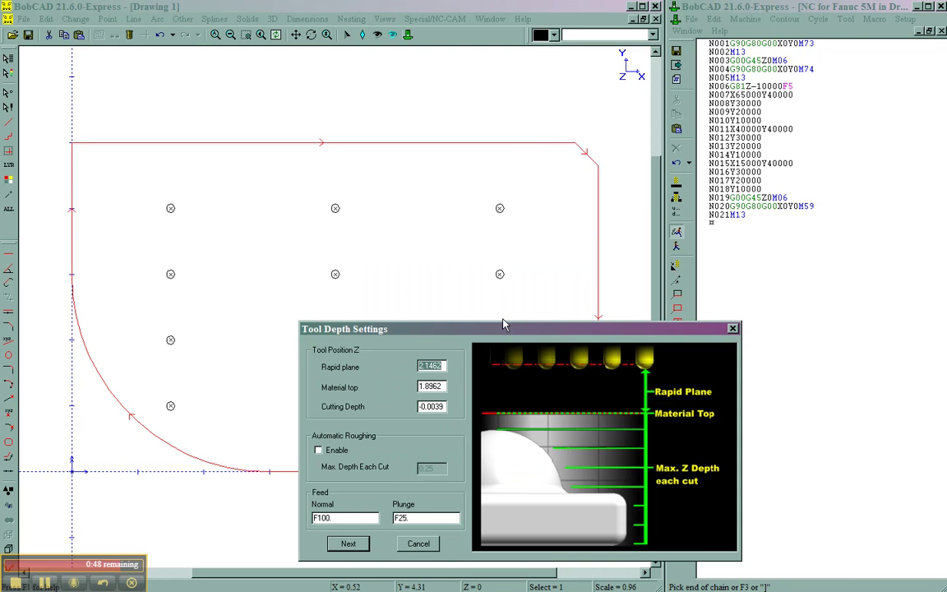
Set the profile depths to 0.1, 0 material top and -1 cutting depth with roughing enabled.
{"action": "left_click_drag", "start_coordinate": [503, 323], "coordinate": [489, 185]}
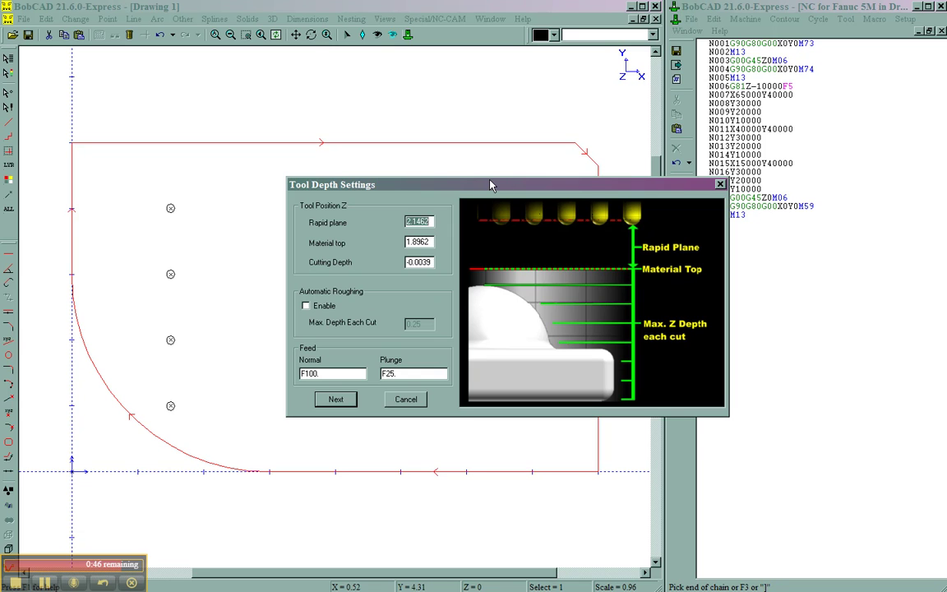
{"action": "type", "text": "0.1"}
{"action": "key", "text": "Tab"}
{"action": "type", "text": "0"}
{"action": "key", "text": "Tab"}
{"action": "type", "text": "-1"}
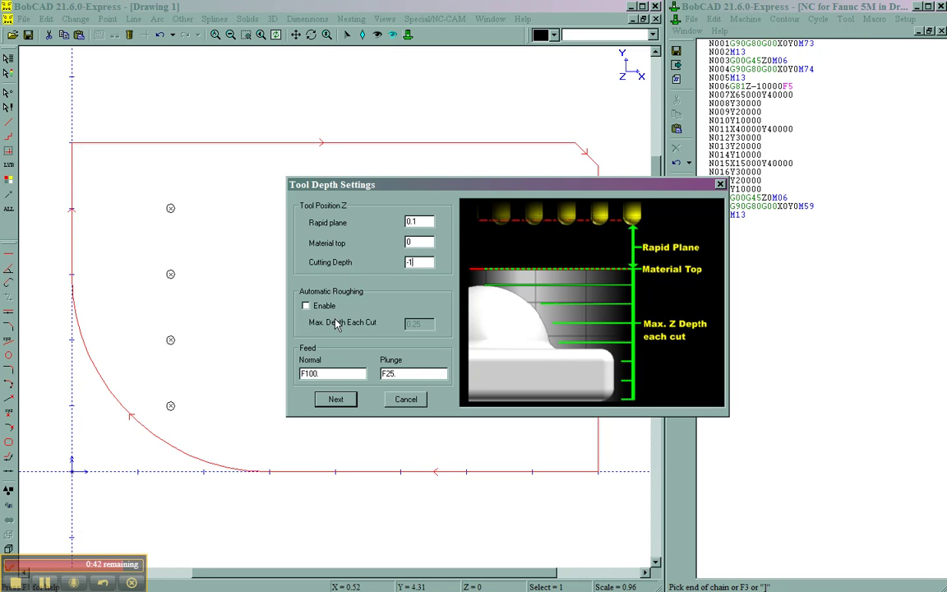
{"action": "left_click", "coordinate": [306, 305]}
{"action": "double_click", "coordinate": [313, 374]}
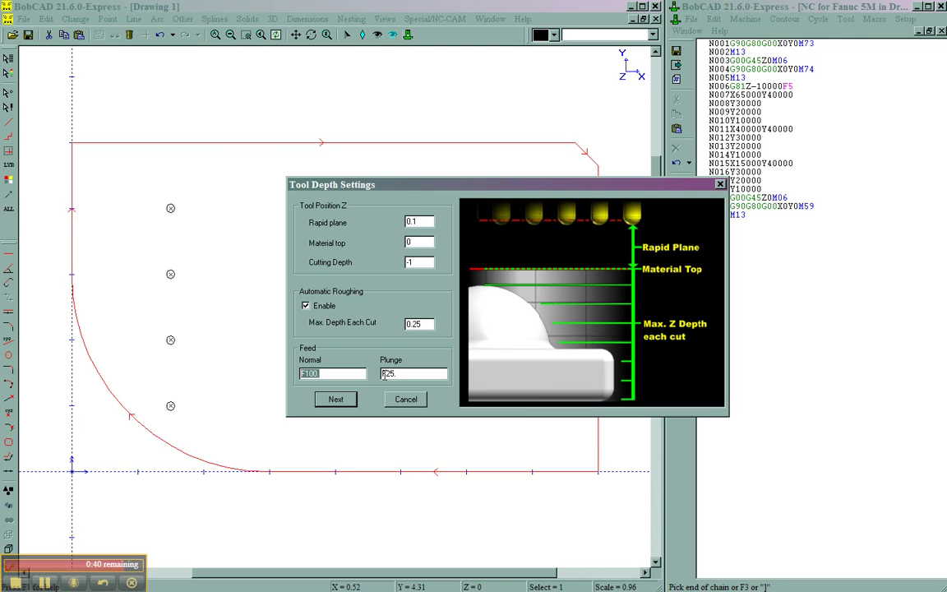
Use machine G41/G42 compensation with circular approach and generate the profile toolpath.
{"action": "left_click", "coordinate": [337, 398]}
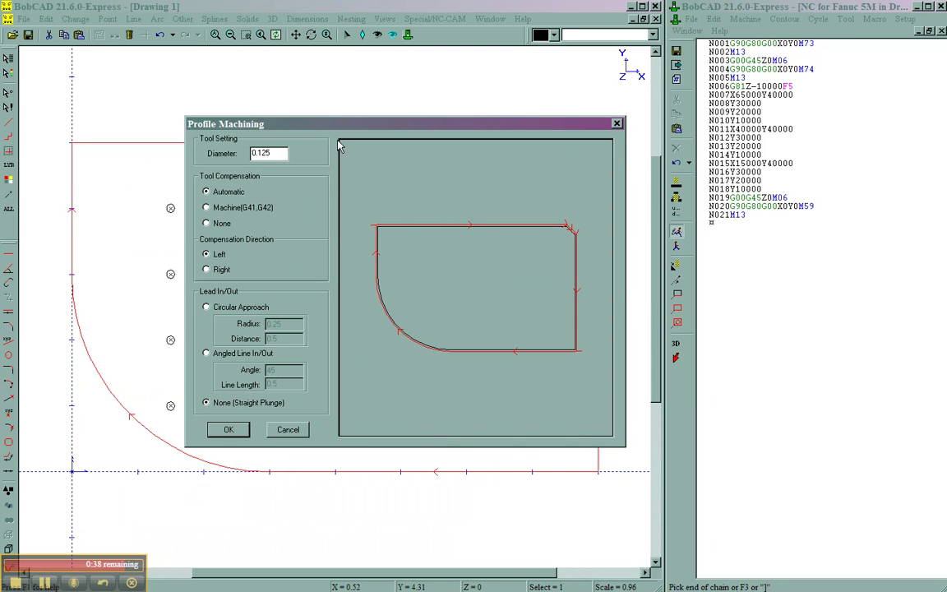
{"action": "left_click", "coordinate": [206, 207]}
{"action": "left_click", "coordinate": [230, 309]}
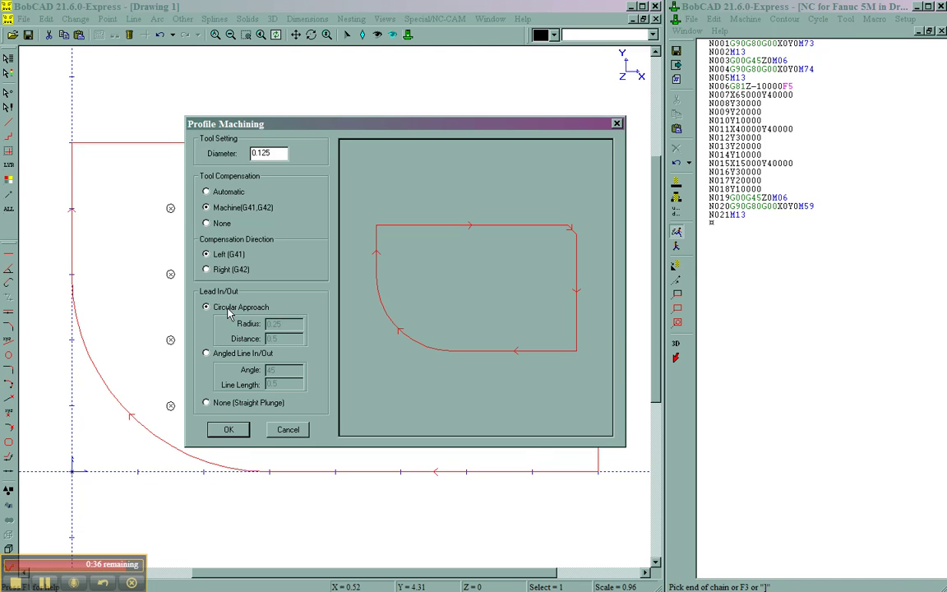
{"action": "left_click", "coordinate": [222, 429]}
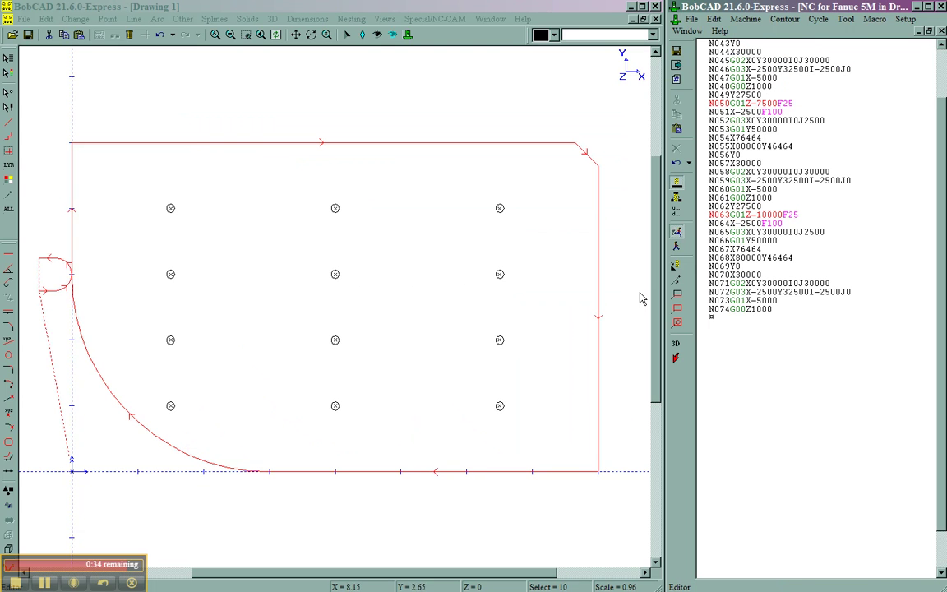
Append the program end block M05, G00G45Z0 and M30 as lines N075–N077.
{"action": "left_click", "coordinate": [874, 19]}
{"action": "mouse_move", "coordinate": [886, 47]}
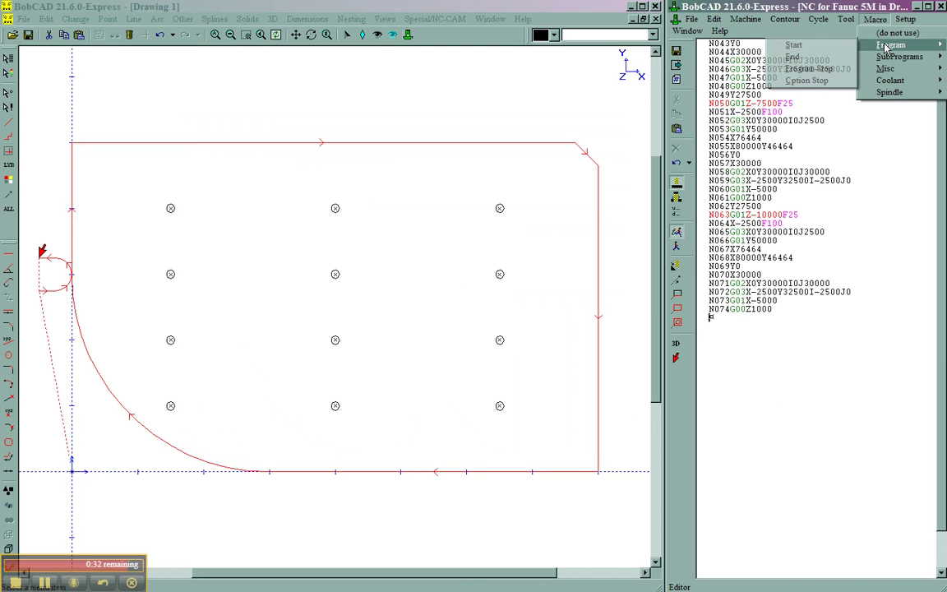
{"action": "left_click", "coordinate": [793, 57]}
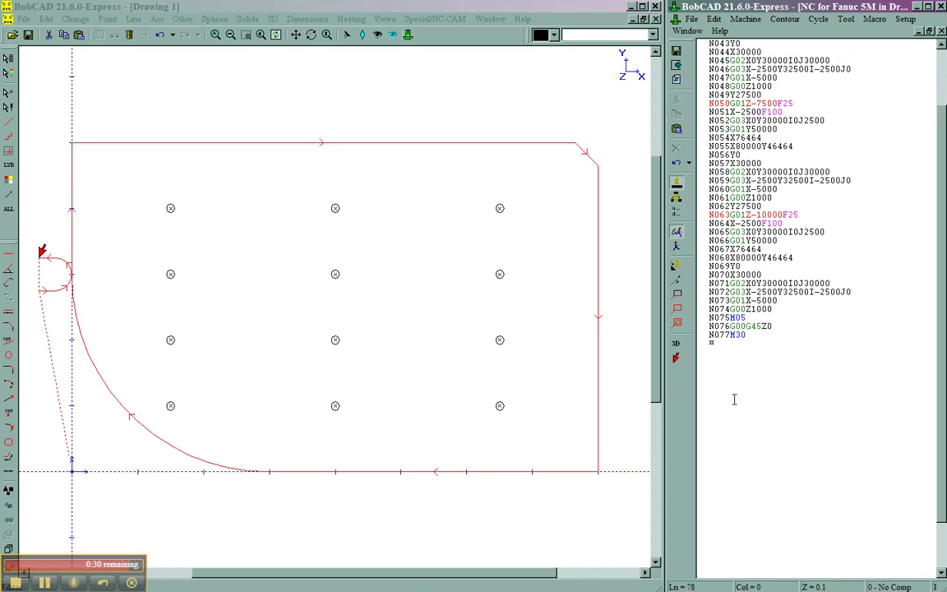